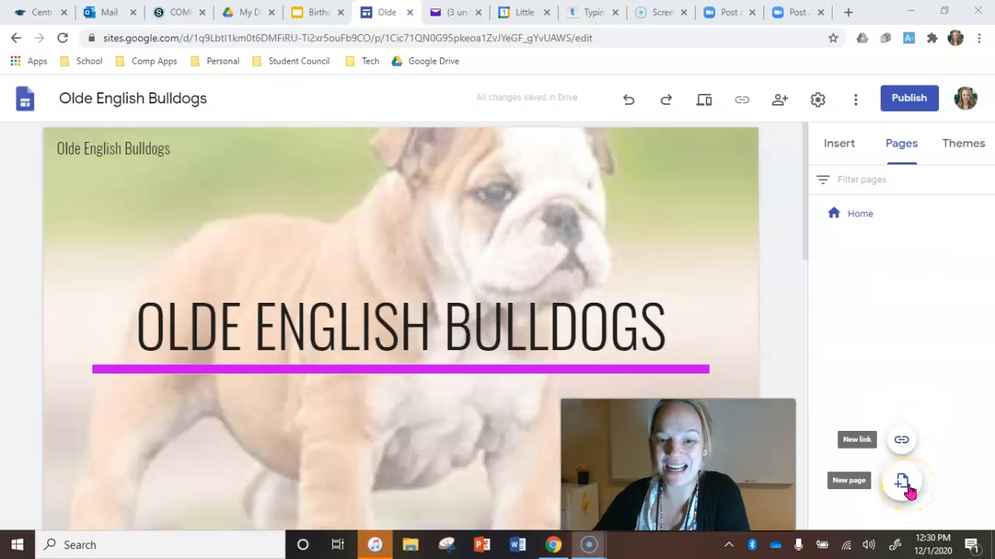
- Add a new page named "Care" to the site
{"action": "left_click", "coordinate": [899, 486]}
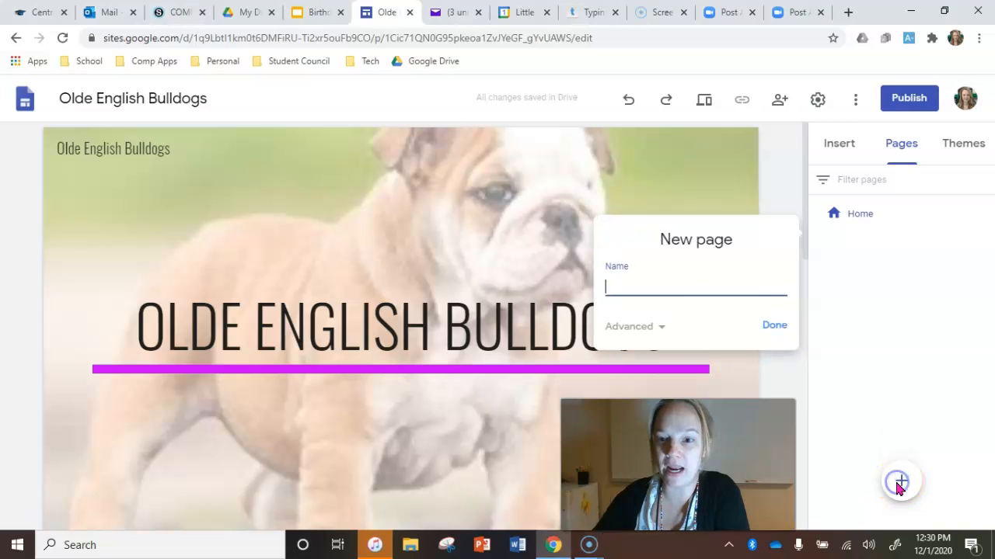
{"action": "left_click", "coordinate": [645, 292]}
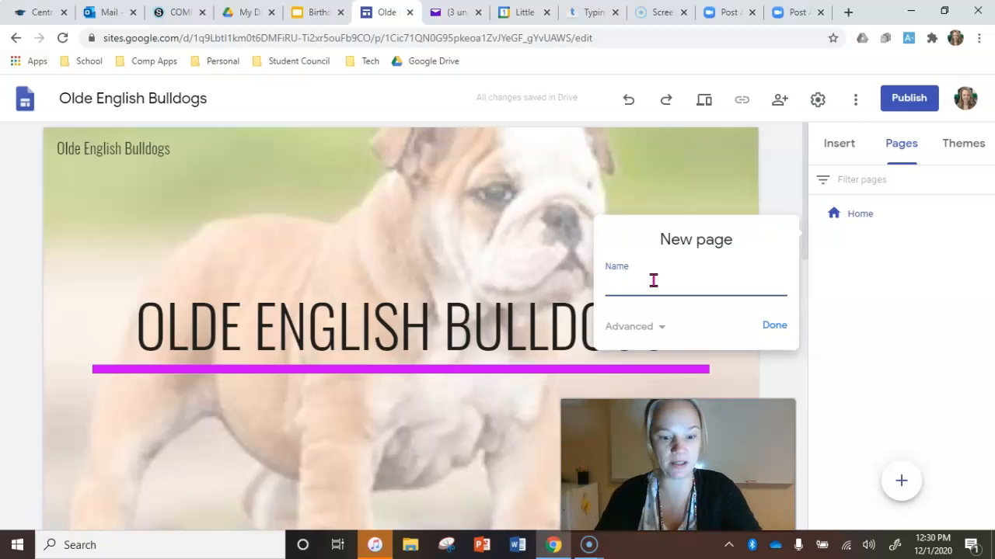
{"action": "type", "text": "Care"}
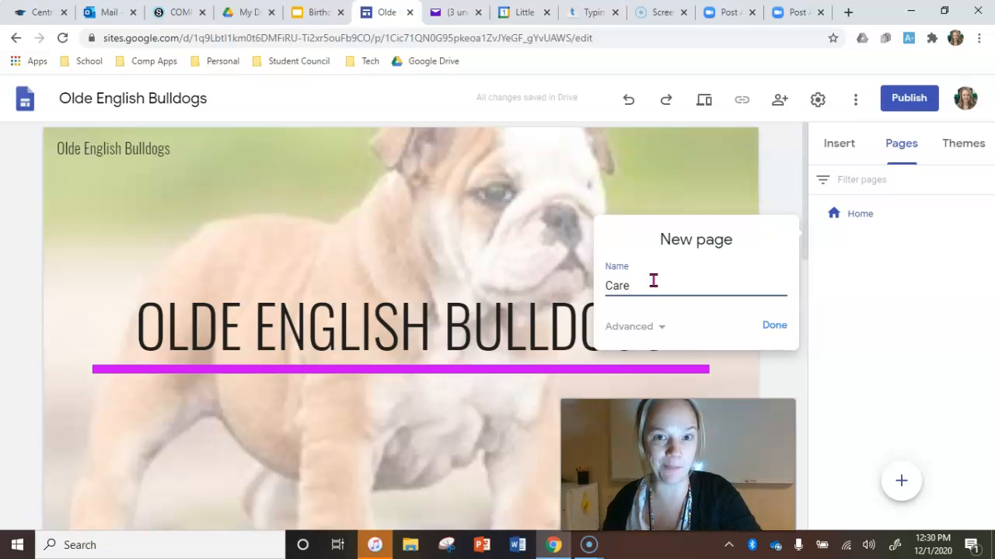
{"action": "left_click", "coordinate": [774, 327]}
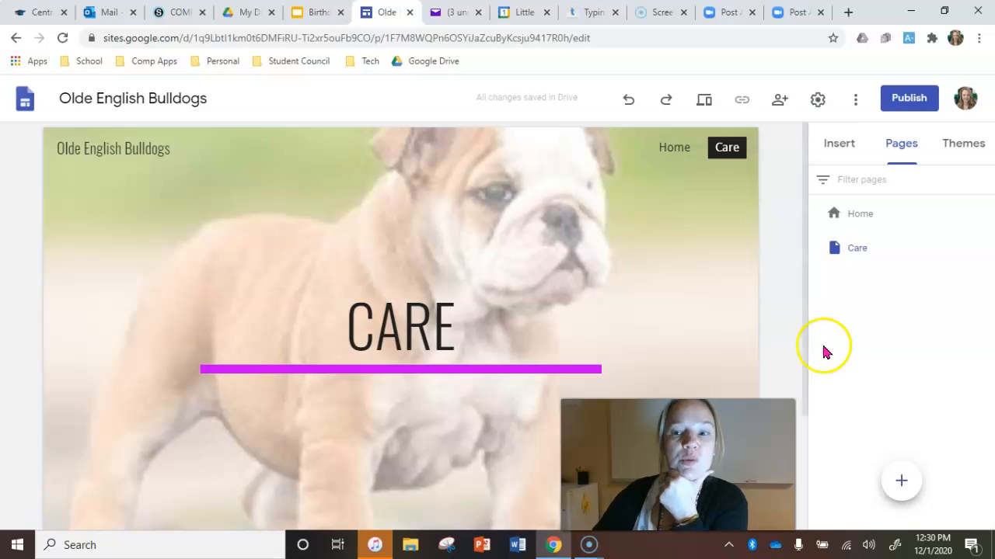
{"action": "left_click", "coordinate": [852, 254]}
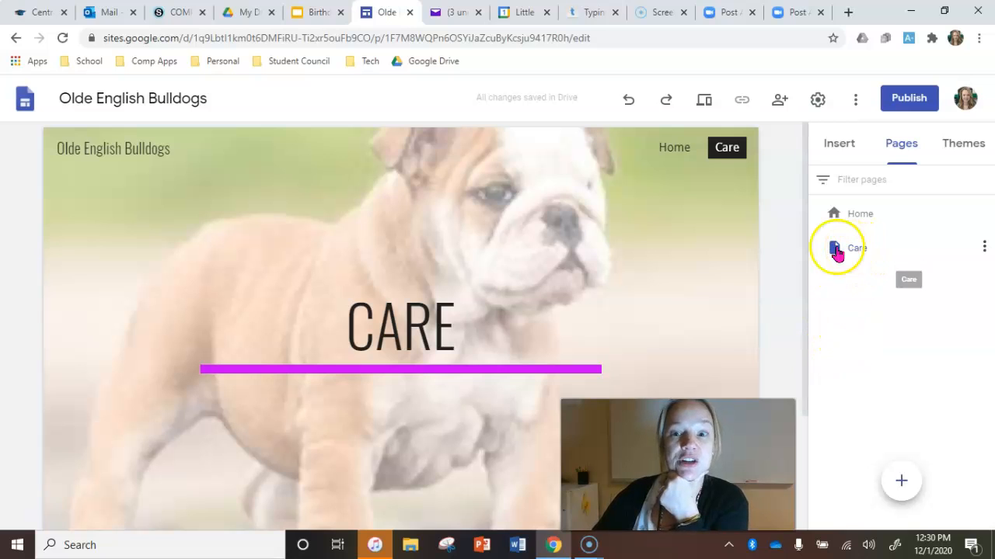
{"action": "left_click", "coordinate": [727, 150]}
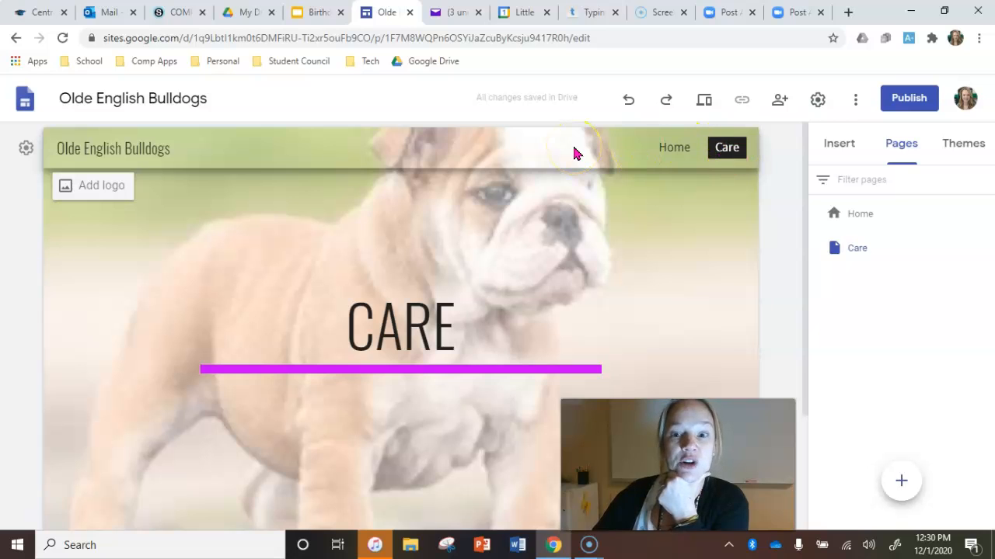
{"action": "left_click", "coordinate": [583, 363]}
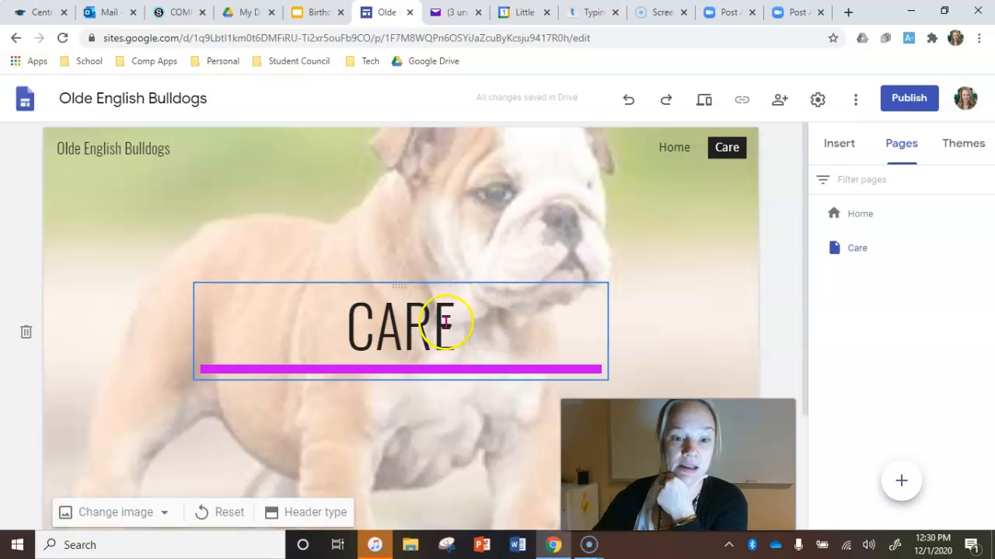
{"action": "left_click", "coordinate": [387, 329]}
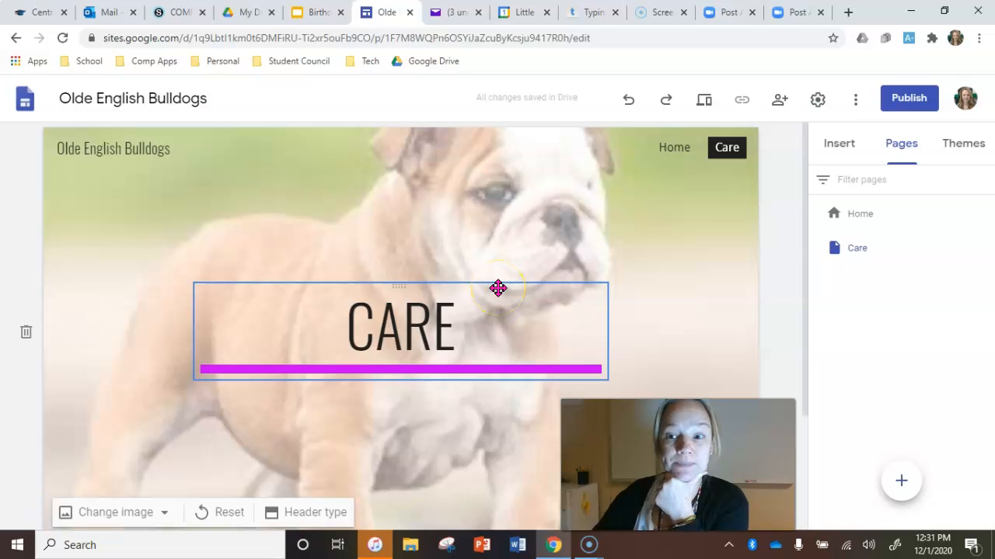
{"action": "left_click", "coordinate": [425, 358]}
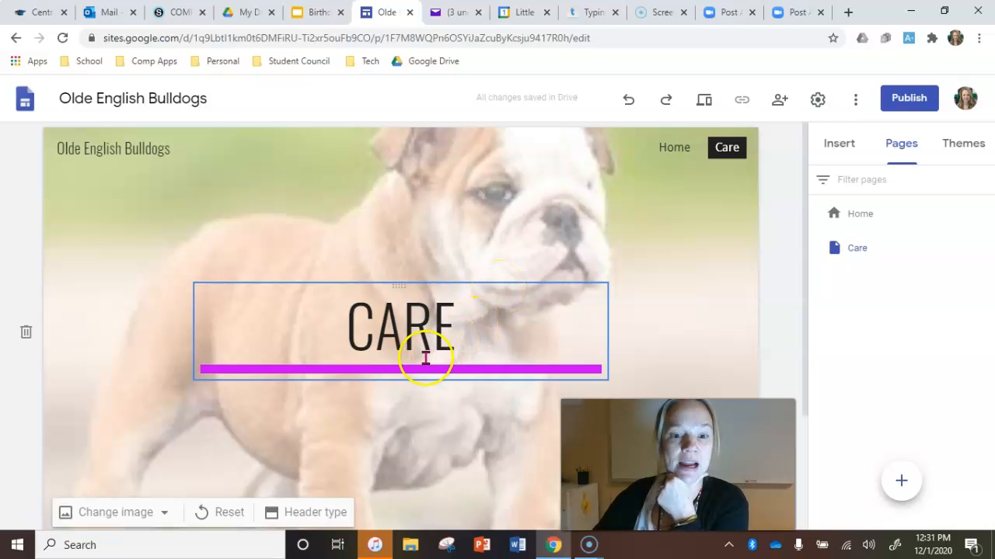
- Change the accent color of the site's Impression theme to yellow
{"action": "left_click", "coordinate": [969, 148]}
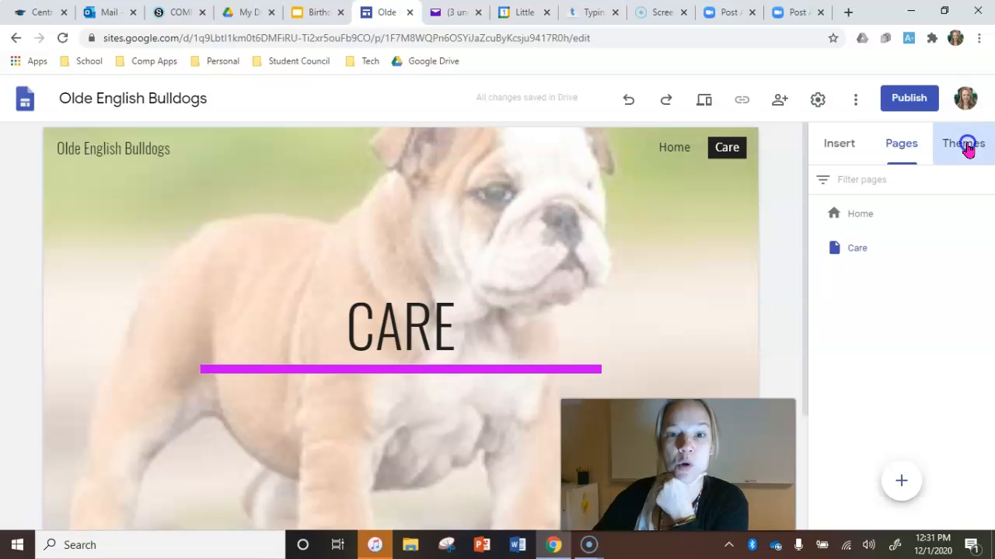
{"action": "scroll", "coordinate": [909, 350], "scroll_direction": "down", "scroll_amount": 3}
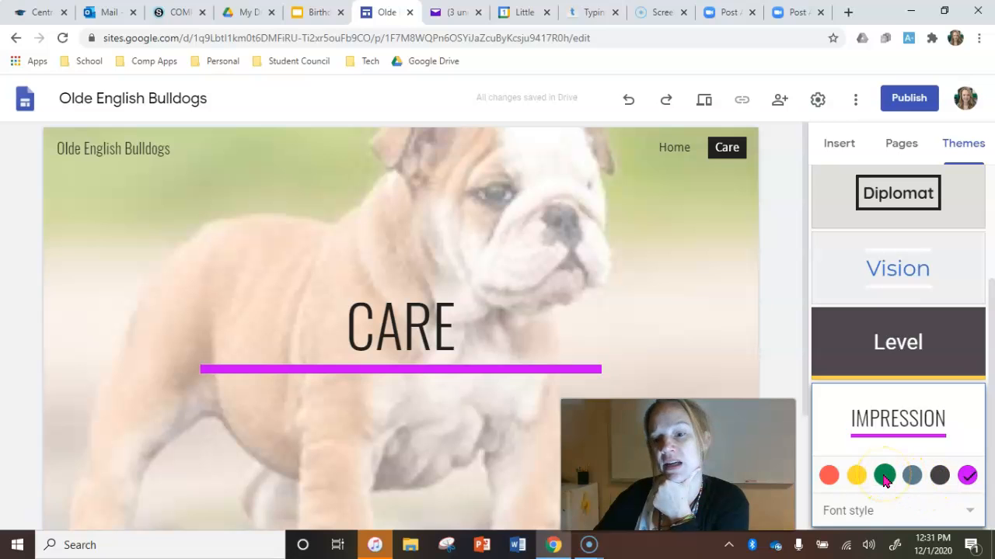
{"action": "left_click", "coordinate": [858, 477]}
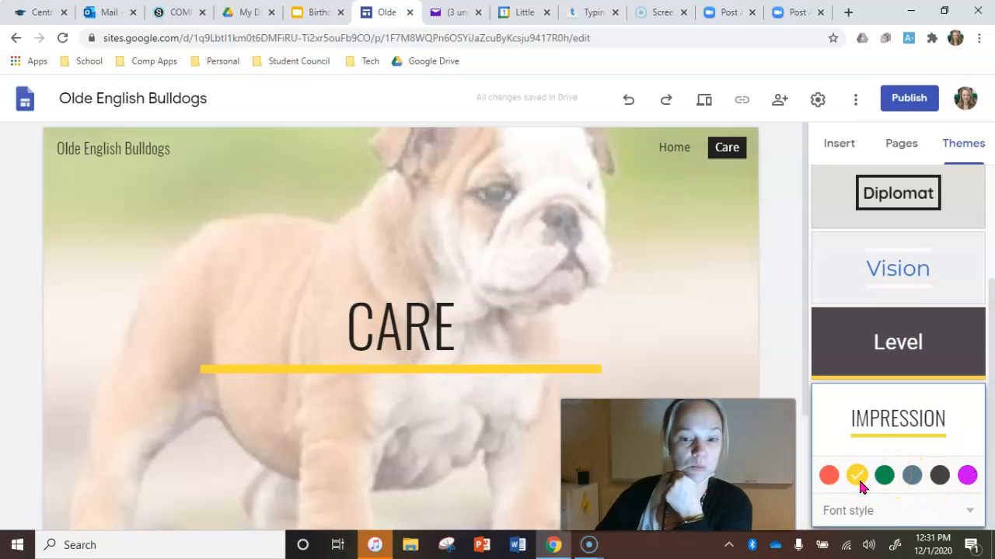
{"action": "scroll", "coordinate": [640, 345], "scroll_direction": "down", "scroll_amount": 1}
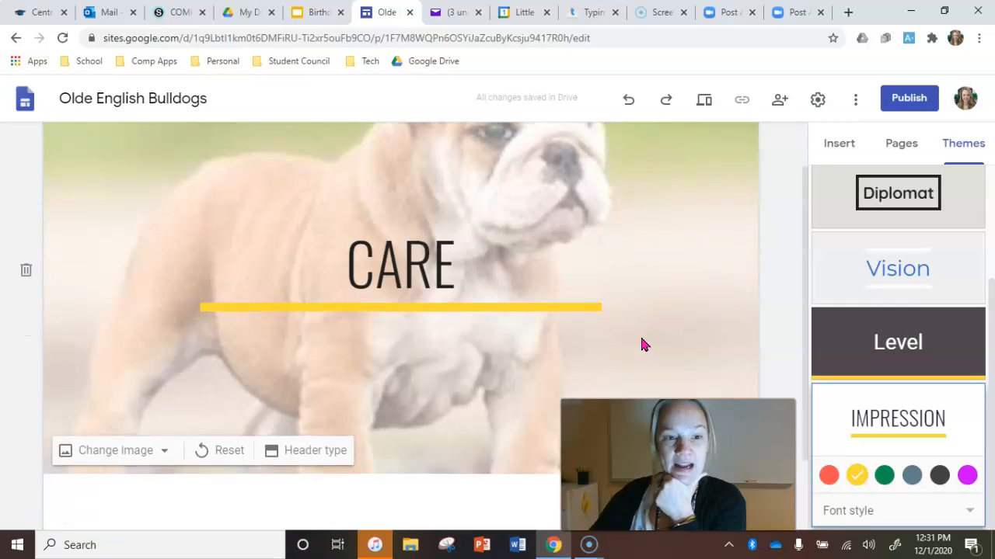
{"action": "scroll", "coordinate": [643, 345], "scroll_direction": "up", "scroll_amount": 1}
{"action": "left_click", "coordinate": [642, 335]}
{"action": "left_click", "coordinate": [589, 268]}
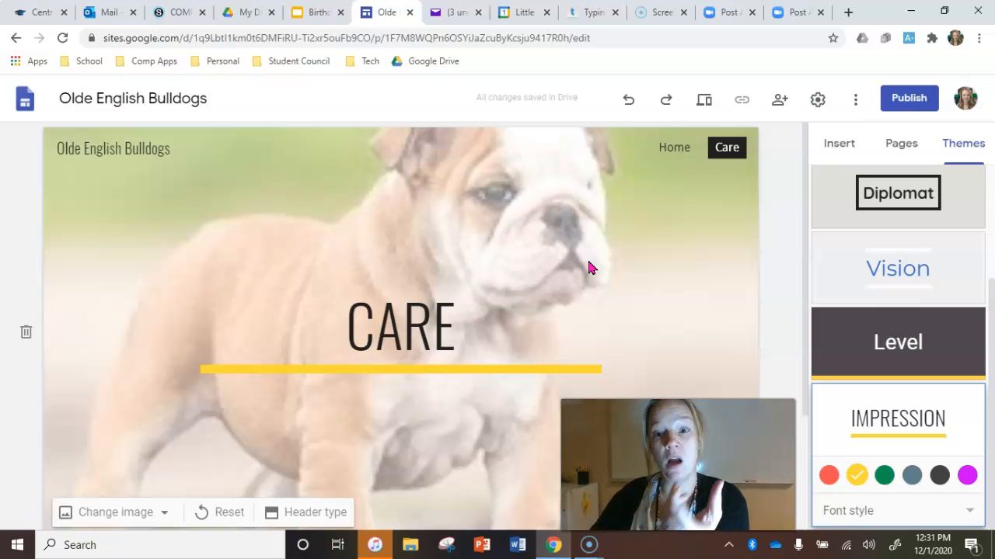
- Insert an empty text box below the header image on the Care page
{"action": "left_click", "coordinate": [888, 148]}
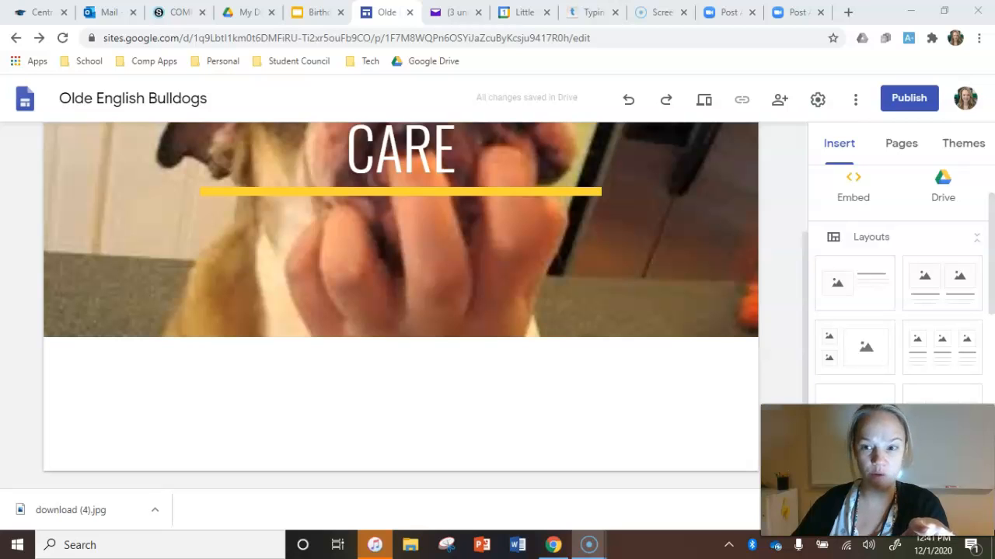
{"action": "scroll", "coordinate": [901, 365], "scroll_direction": "up", "scroll_amount": 1}
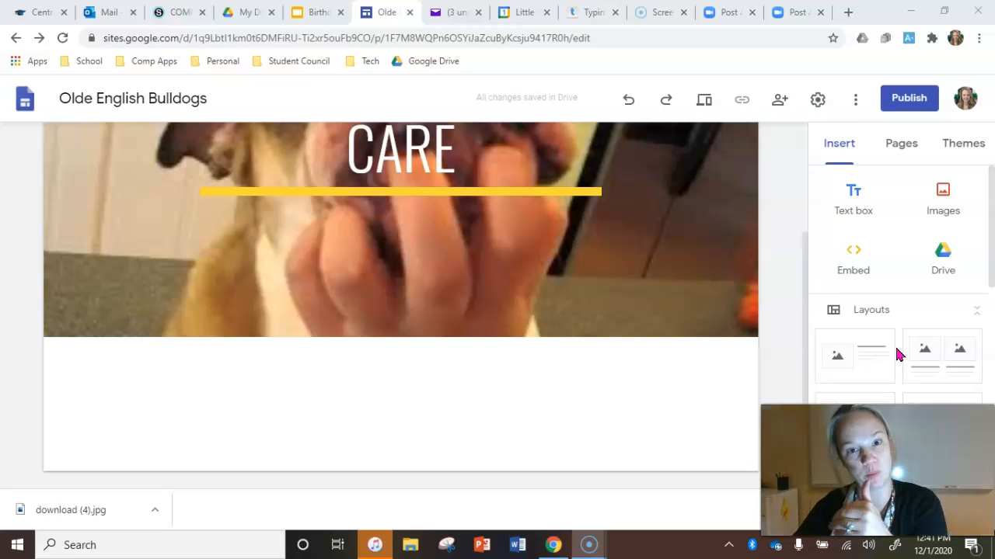
{"action": "left_click", "coordinate": [860, 358]}
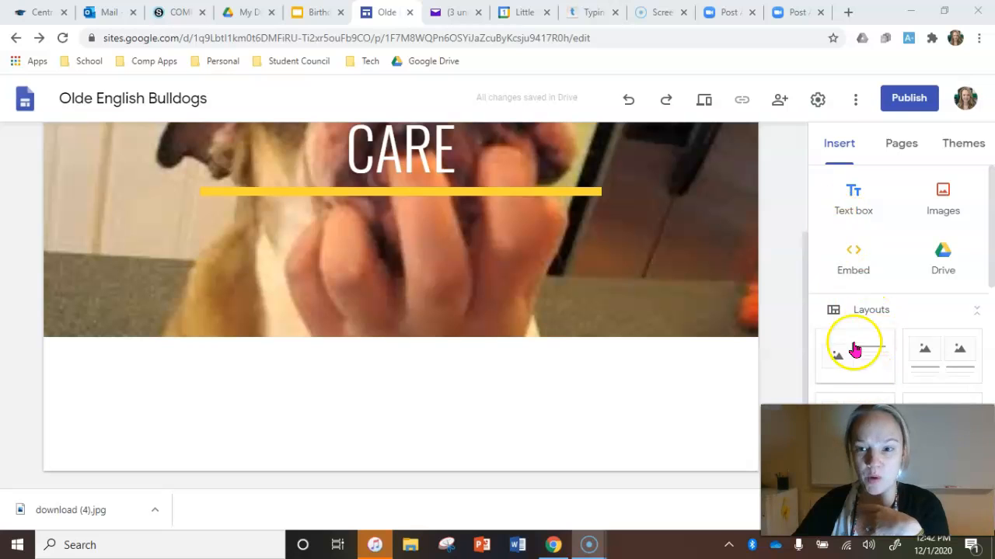
{"action": "left_click", "coordinate": [861, 209]}
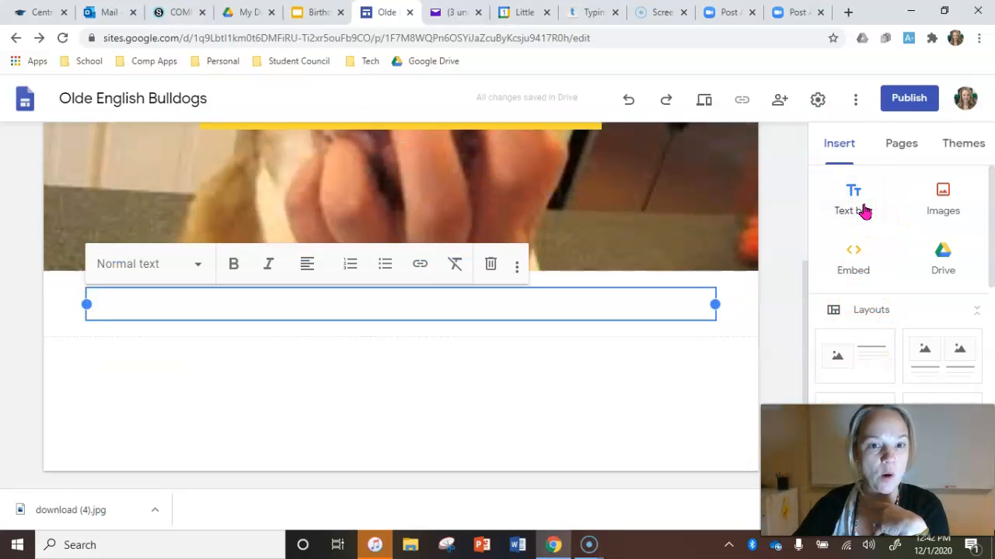
- Copy the web address of the PetCareRx English bulldog care article and return to the site editor
{"action": "scroll", "coordinate": [420, 279], "scroll_direction": "up", "scroll_amount": 2}
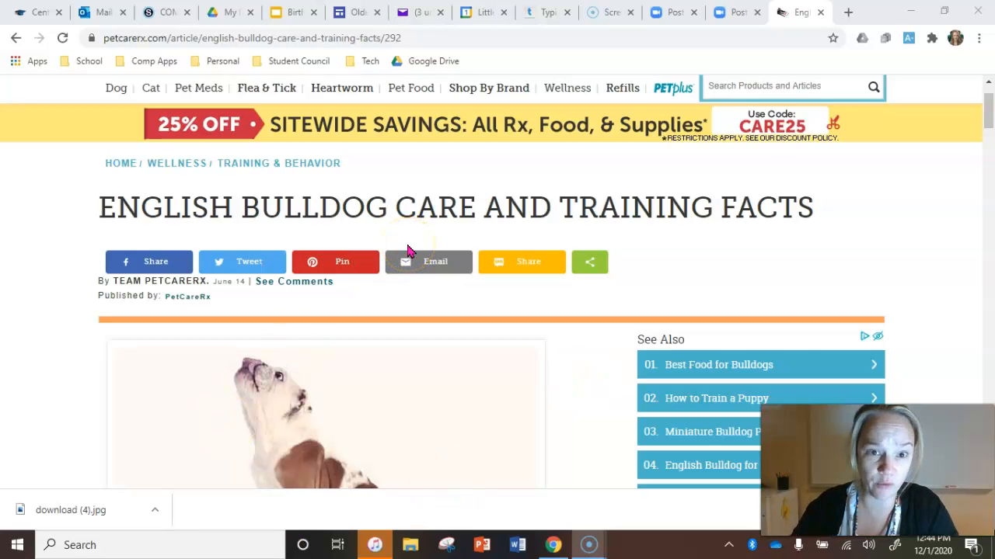
{"action": "left_click", "coordinate": [444, 38]}
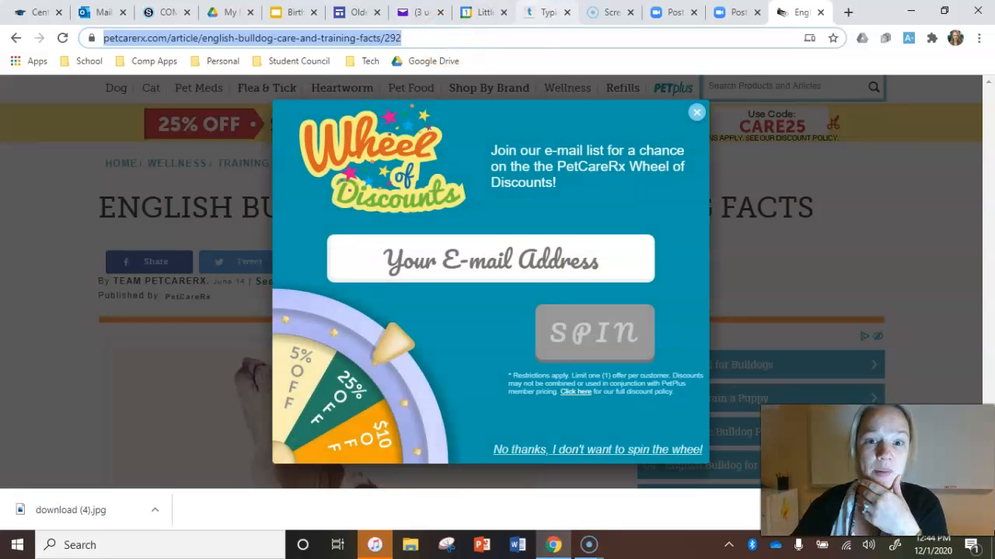
{"action": "left_click", "coordinate": [367, 14]}
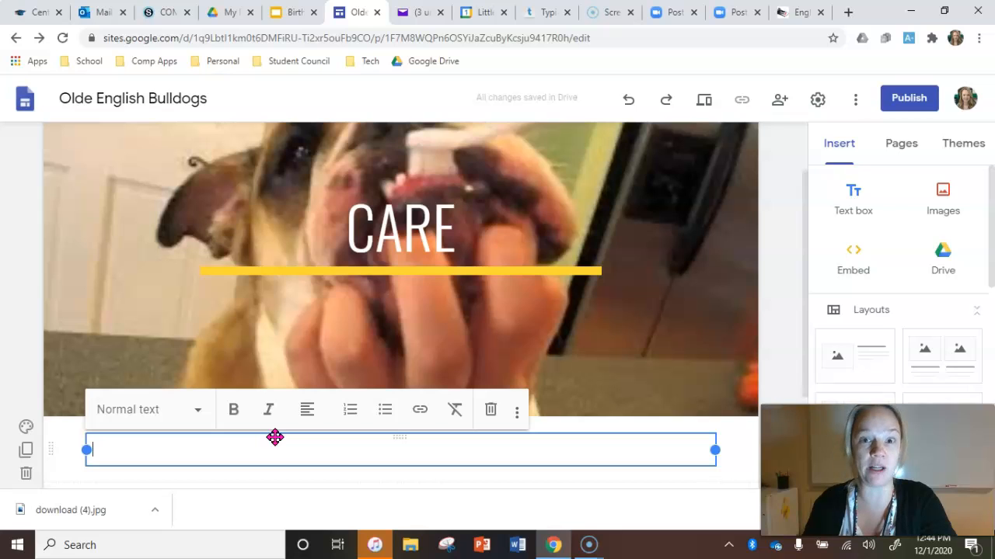
- Enter "Bulldog Care" in the text box and link the text to the copied article address
{"action": "type", "text": "Bulldog Care"}
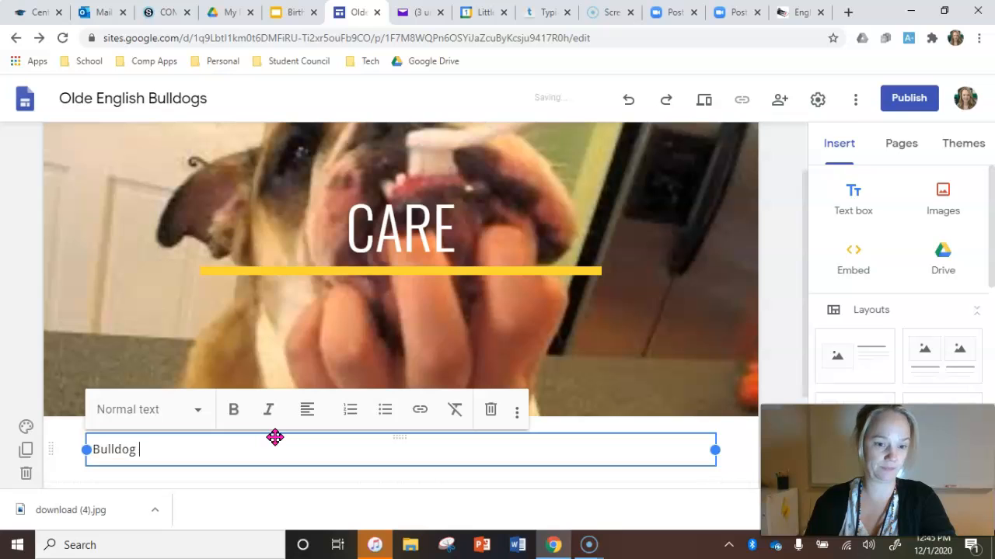
{"action": "left_click", "coordinate": [178, 452]}
{"action": "left_click_drag", "start_coordinate": [178, 452], "coordinate": [88, 450]}
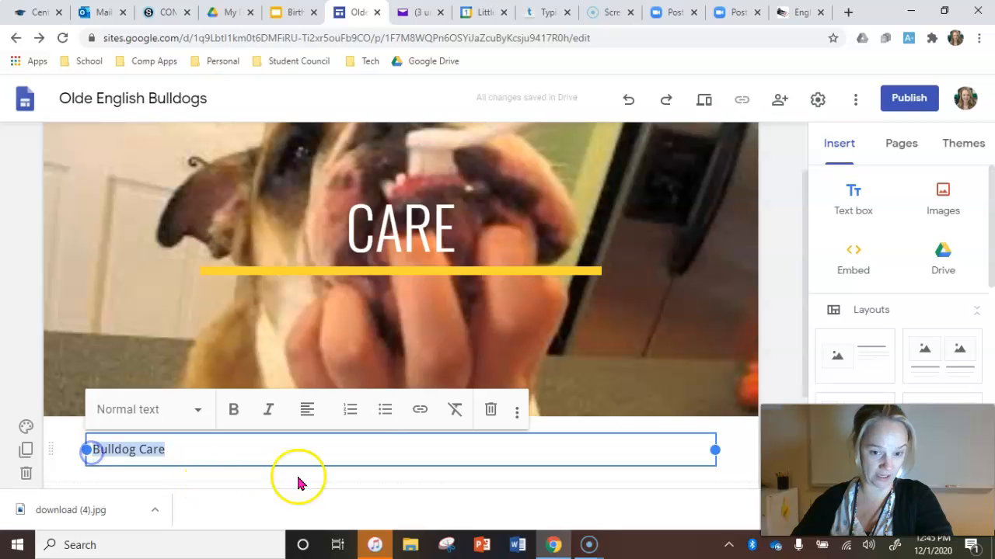
{"action": "left_click", "coordinate": [422, 414]}
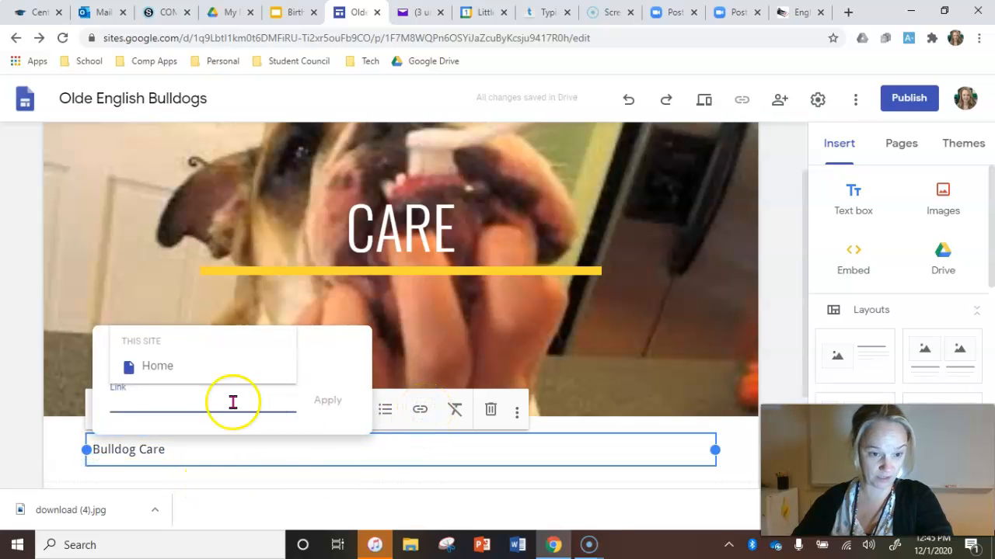
{"action": "key", "text": "ctrl+v"}
{"action": "left_click", "coordinate": [325, 400]}
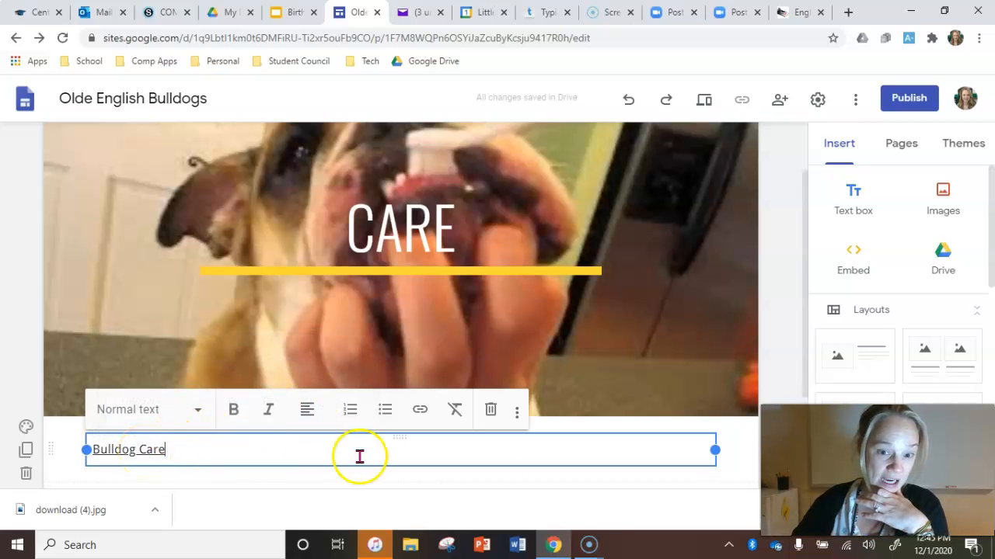
- Center the linked "Bulldog Care" text and apply the Title style to it
{"action": "left_click", "coordinate": [559, 438]}
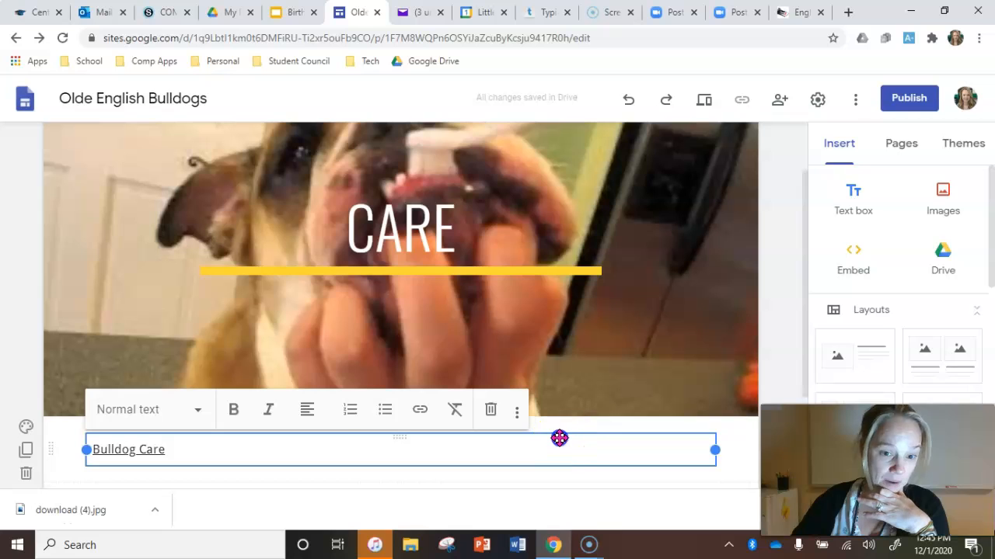
{"action": "left_click", "coordinate": [307, 411]}
{"action": "left_click", "coordinate": [318, 452]}
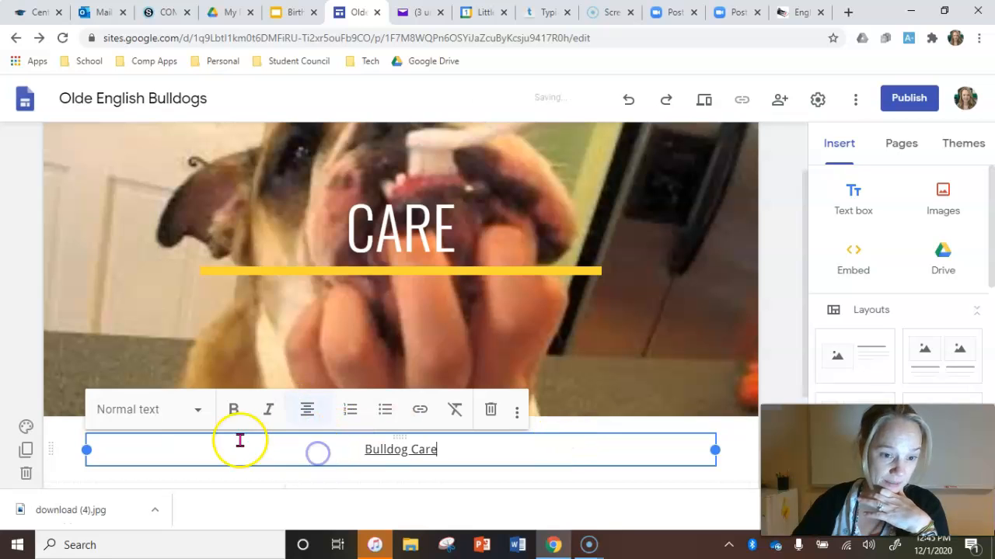
{"action": "left_click", "coordinate": [198, 410]}
{"action": "left_click", "coordinate": [167, 446]}
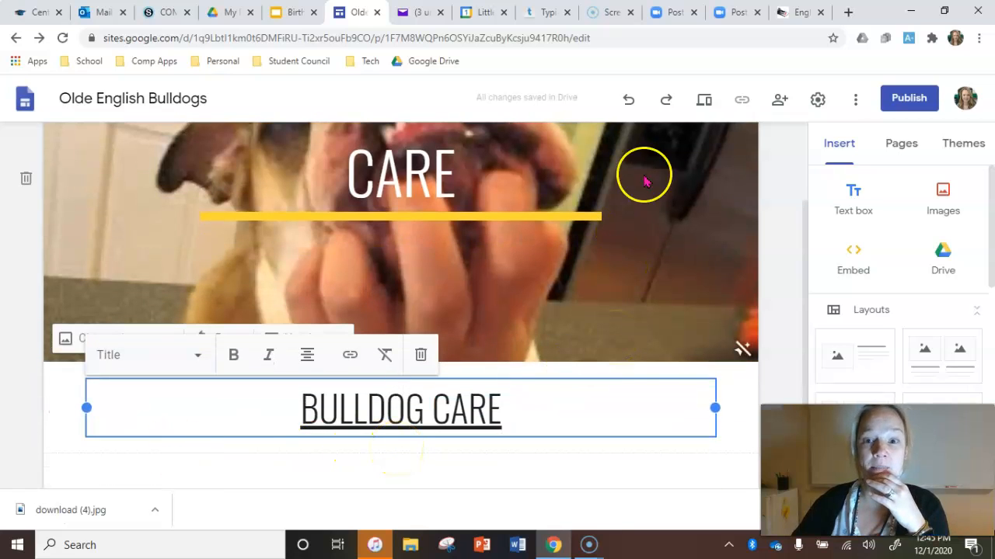
- Preview the site, test the Bulldog Care link, and return to editing
{"action": "left_click", "coordinate": [704, 105]}
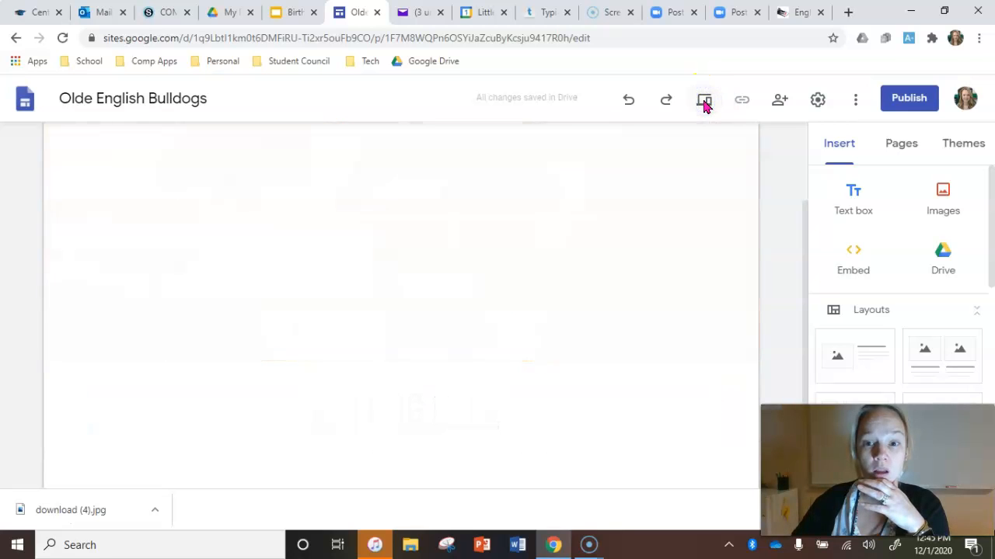
{"action": "scroll", "coordinate": [780, 231], "scroll_direction": "down", "scroll_amount": 1}
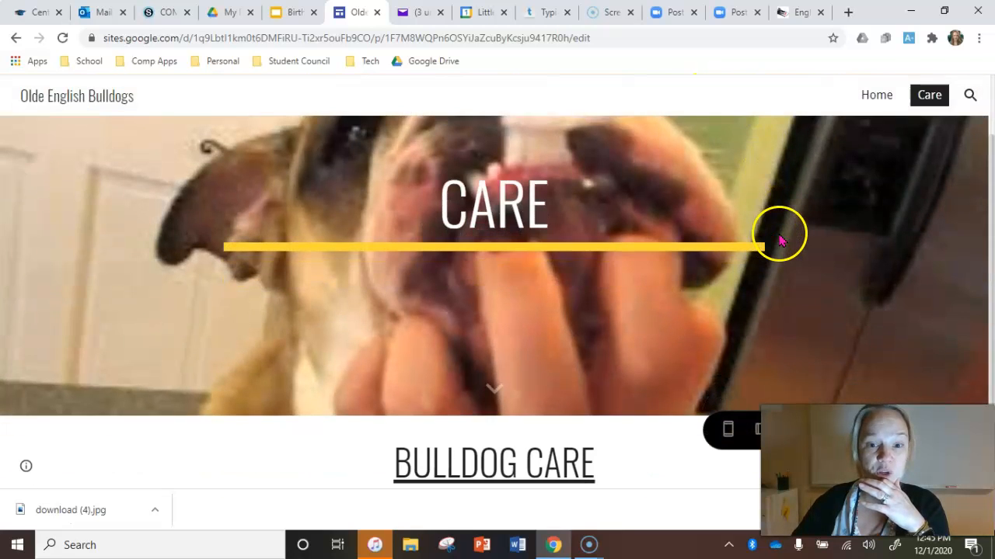
{"action": "left_click", "coordinate": [473, 459]}
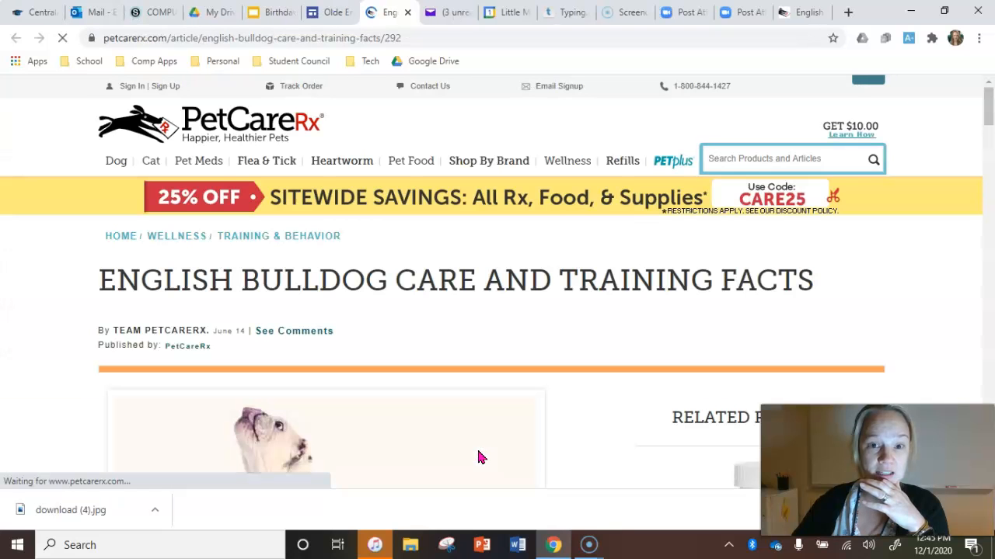
{"action": "left_click", "coordinate": [330, 12]}
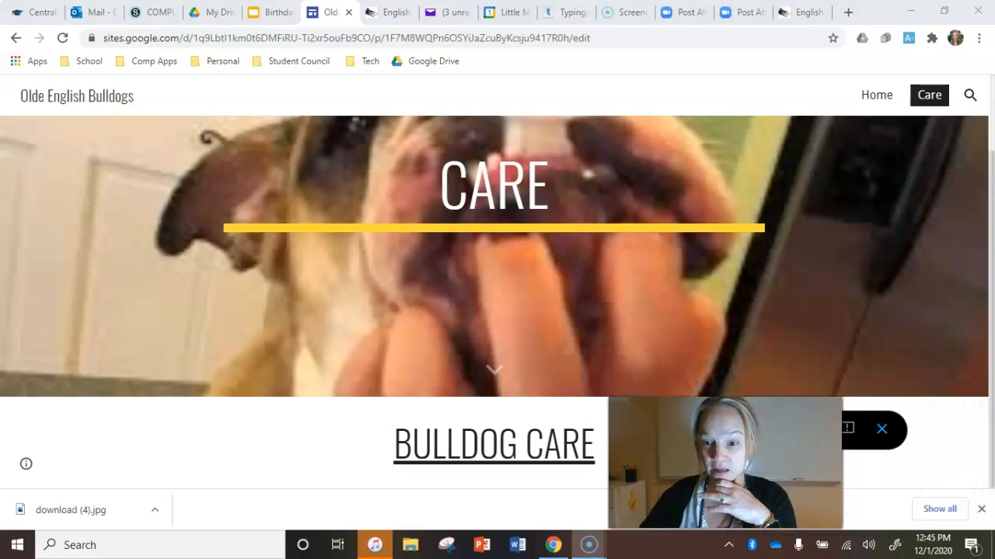
{"action": "left_click", "coordinate": [880, 429]}
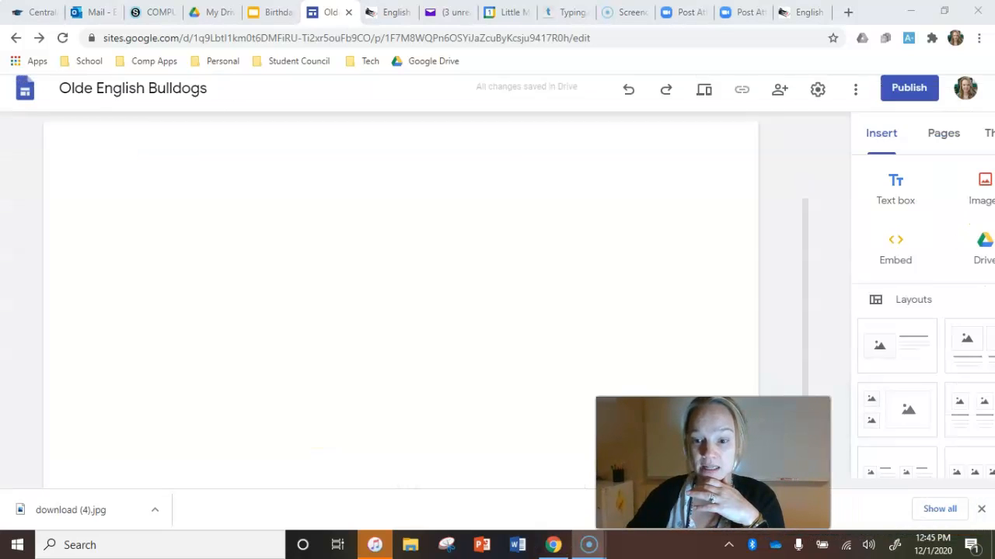
- Give the section containing the Bulldog Care title a yellow background
{"action": "left_click", "coordinate": [671, 417]}
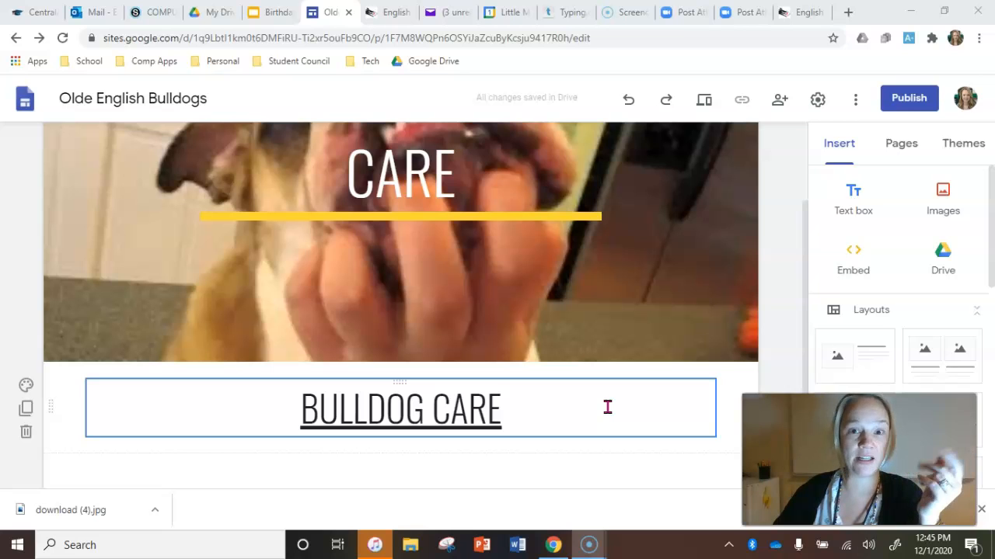
{"action": "left_click", "coordinate": [88, 466]}
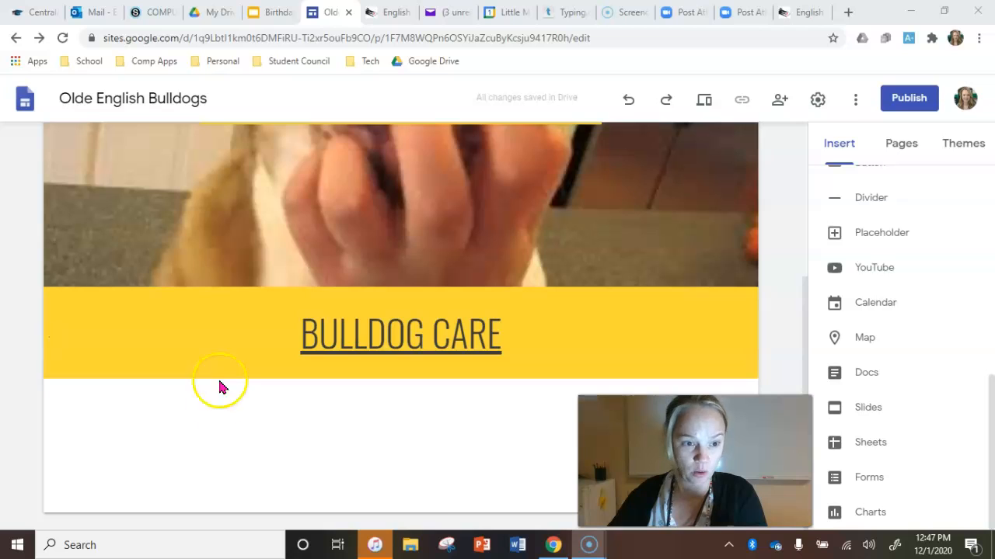
- Examine the section options and the content types that can be inserted, from collapsible text through charts
{"action": "left_click", "coordinate": [139, 327]}
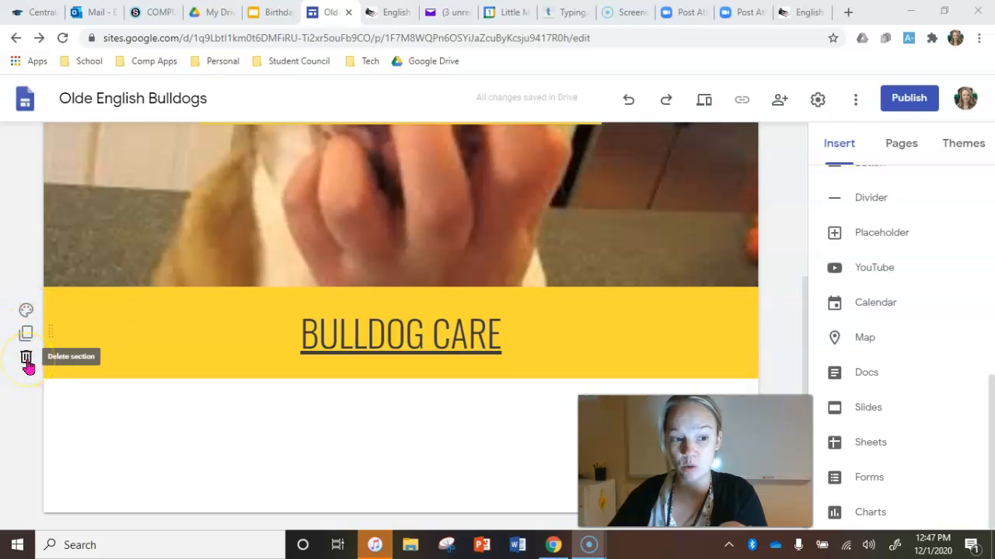
{"action": "mouse_move", "coordinate": [50, 335]}
{"action": "left_mouse_down"}
{"action": "mouse_move", "coordinate": [62, 464]}
{"action": "mouse_move", "coordinate": [71, 364]}
{"action": "mouse_move", "coordinate": [62, 461]}
{"action": "mouse_move", "coordinate": [54, 344]}
{"action": "left_mouse_up"}
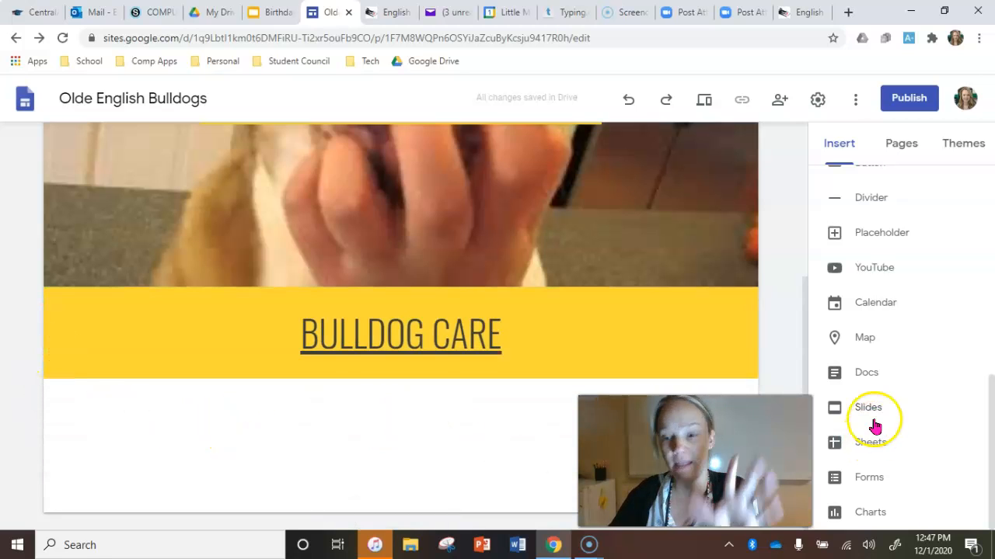
{"action": "scroll", "coordinate": [899, 299], "scroll_direction": "up", "scroll_amount": 1}
{"action": "scroll", "coordinate": [901, 300], "scroll_direction": "up", "scroll_amount": 3}
{"action": "scroll", "coordinate": [919, 282], "scroll_direction": "down", "scroll_amount": 3}
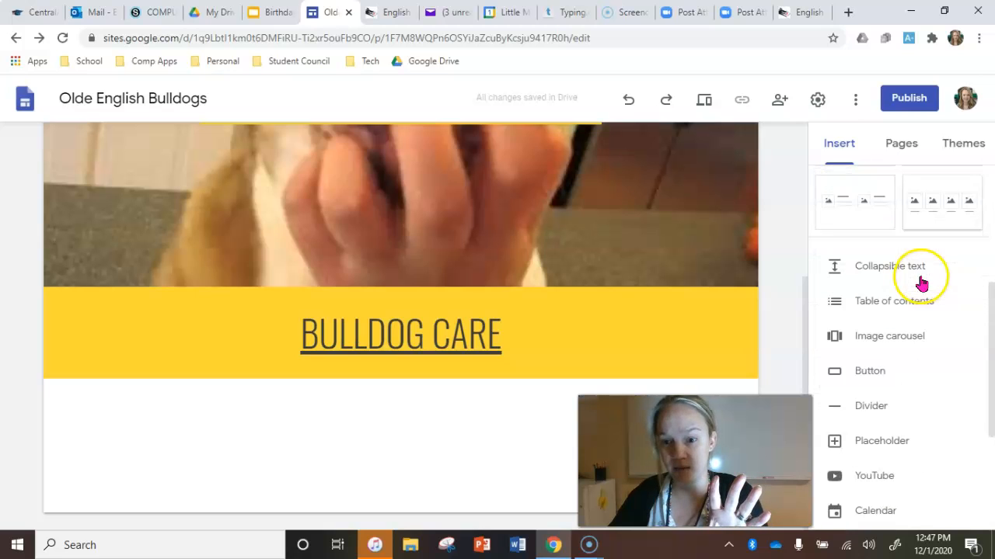
{"action": "scroll", "coordinate": [921, 283], "scroll_direction": "down", "scroll_amount": 1}
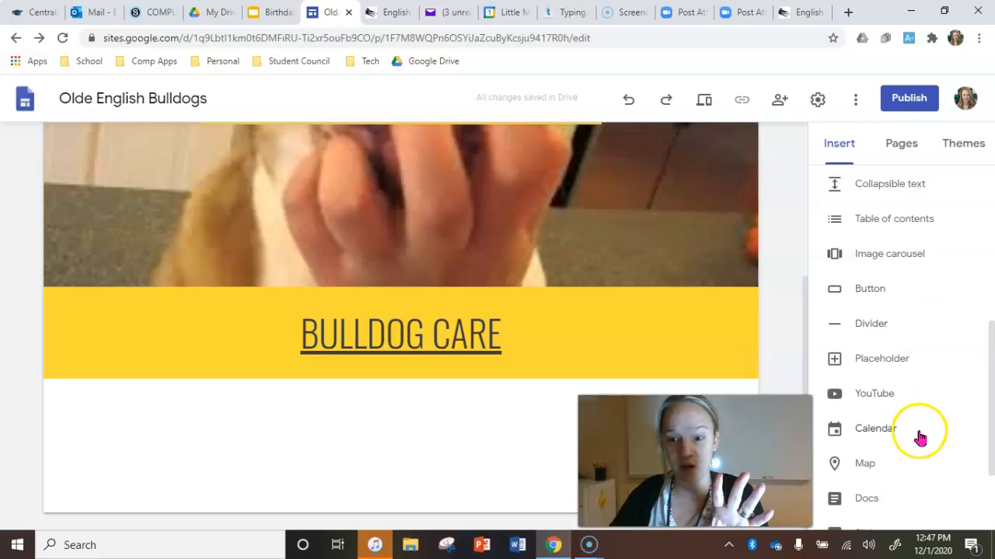
{"action": "scroll", "coordinate": [938, 426], "scroll_direction": "down", "scroll_amount": 1}
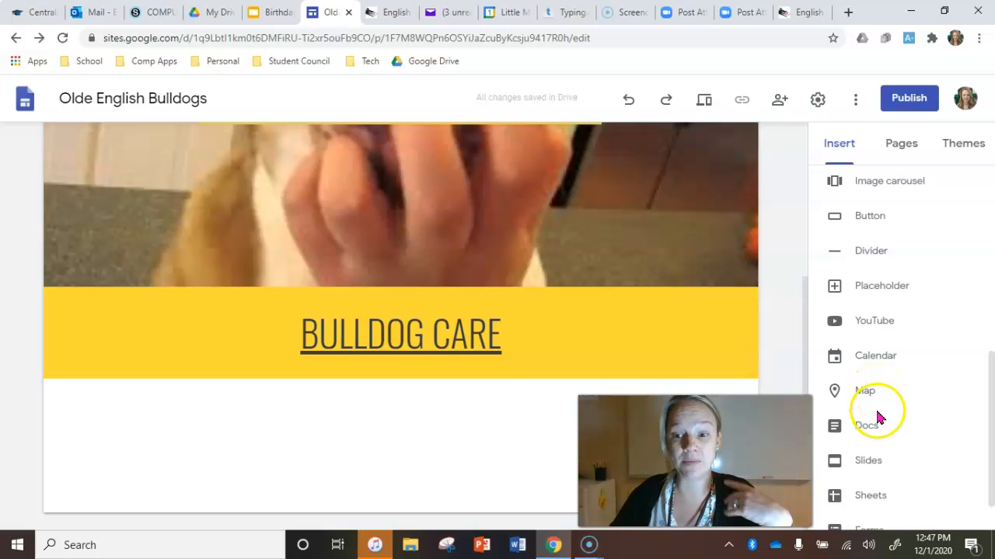
{"action": "scroll", "coordinate": [886, 438], "scroll_direction": "down", "scroll_amount": 1}
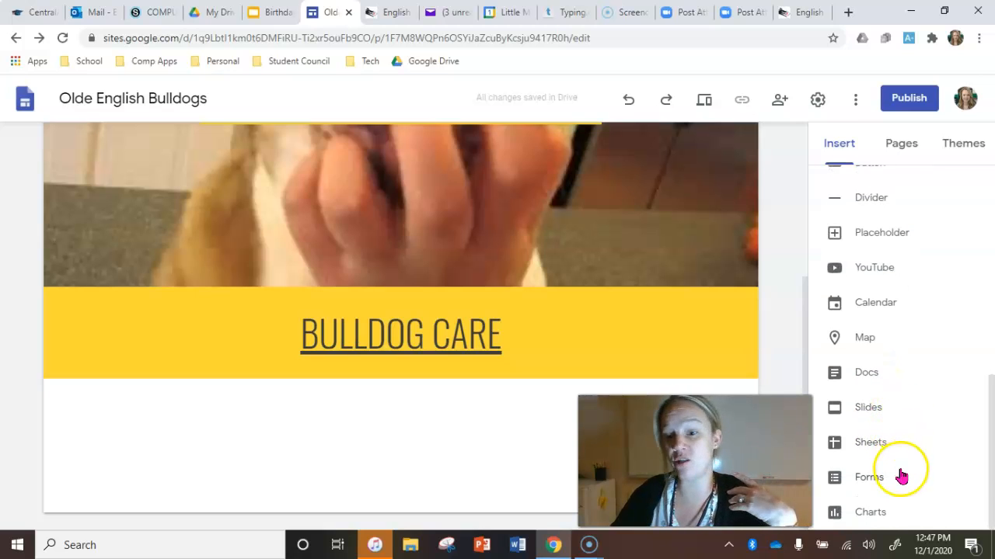
{"action": "scroll", "coordinate": [901, 437], "scroll_direction": "up", "scroll_amount": 1}
{"action": "scroll", "coordinate": [904, 437], "scroll_direction": "up", "scroll_amount": 1}
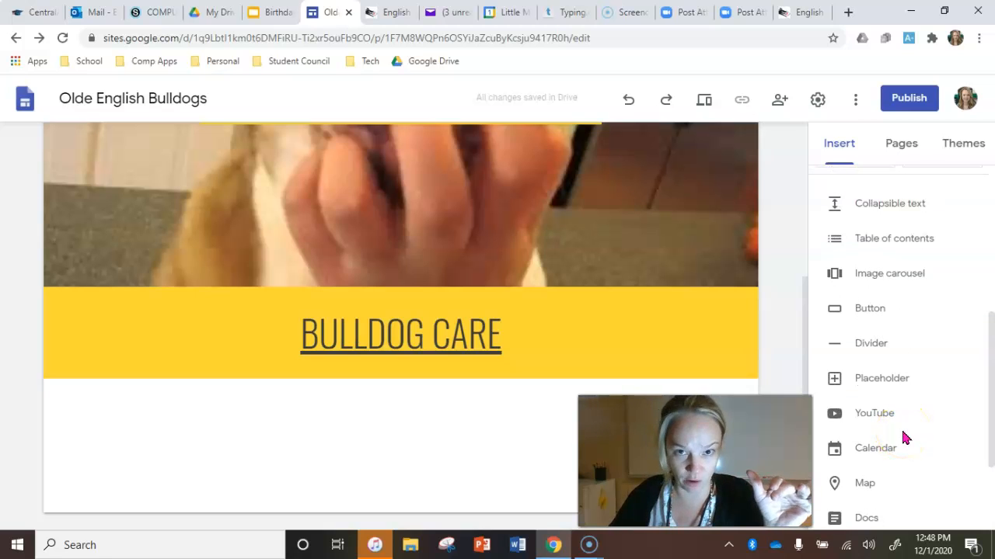
{"action": "scroll", "coordinate": [939, 412], "scroll_direction": "up", "scroll_amount": 4}
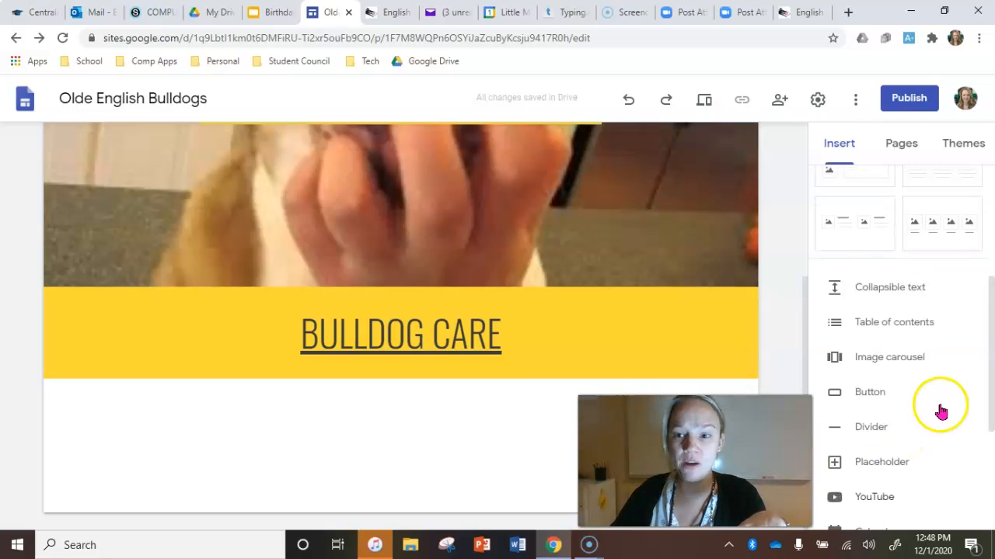
{"action": "scroll", "coordinate": [948, 417], "scroll_direction": "down", "scroll_amount": 5}
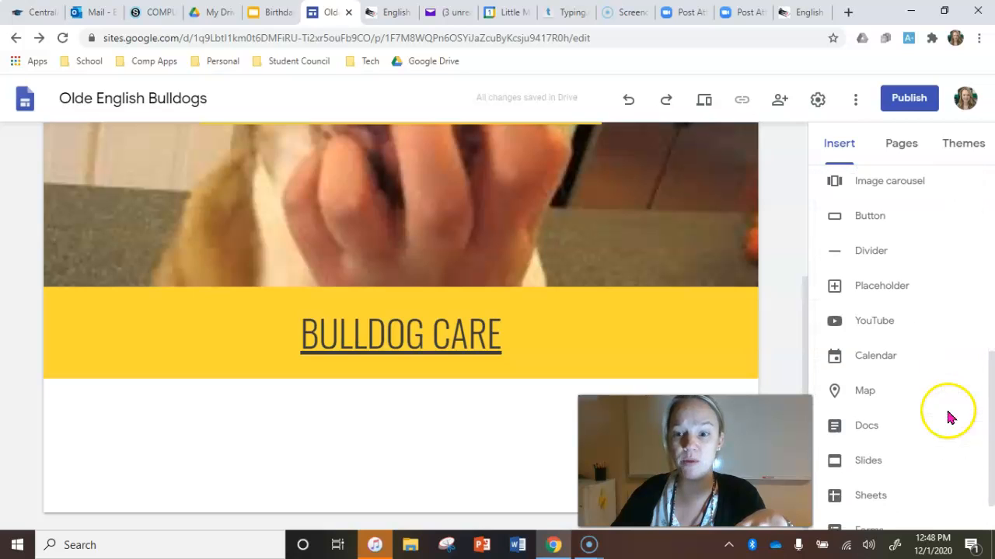
- Search YouTube for "olde english bulldog" and insert the video "Is the olde english bulldogge the right breed for you?"
{"action": "left_click", "coordinate": [865, 324]}
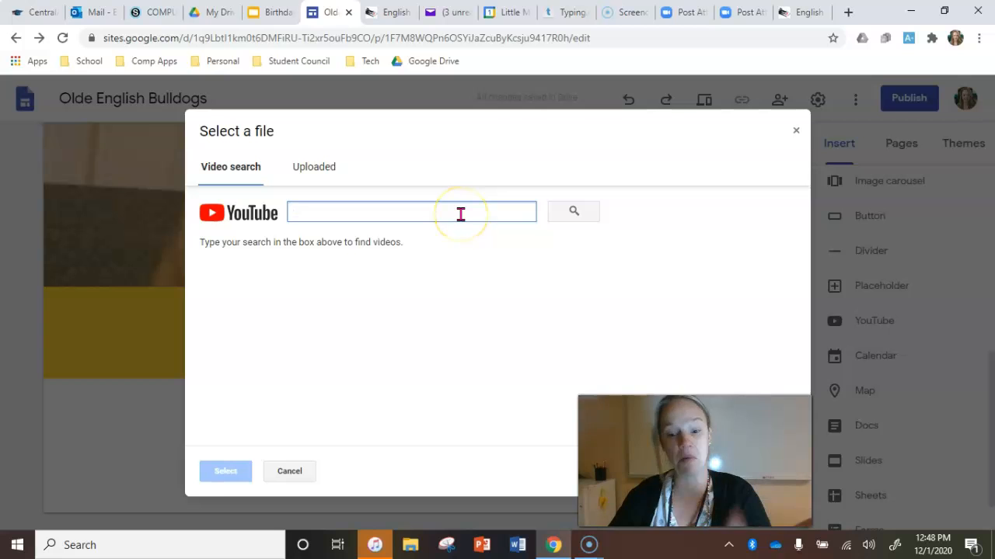
{"action": "type", "text": "olde english b"}
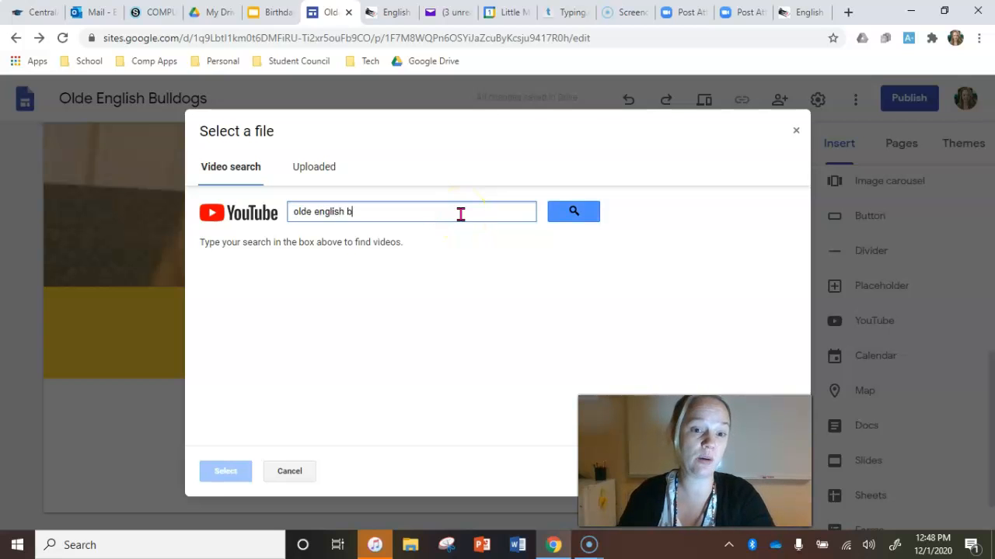
{"action": "type", "text": "ulldog"}
{"action": "key", "text": "Return"}
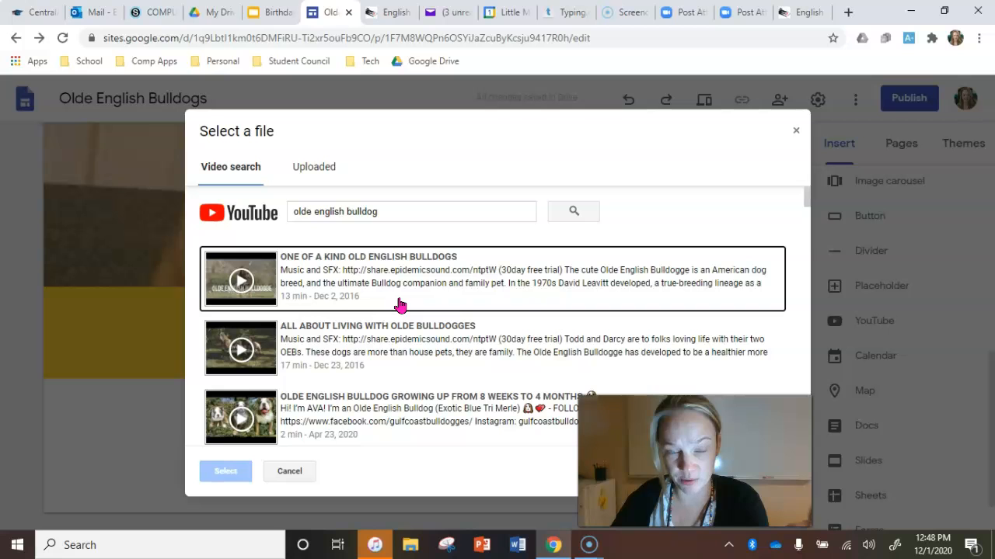
{"action": "scroll", "coordinate": [398, 306], "scroll_direction": "down", "scroll_amount": 3}
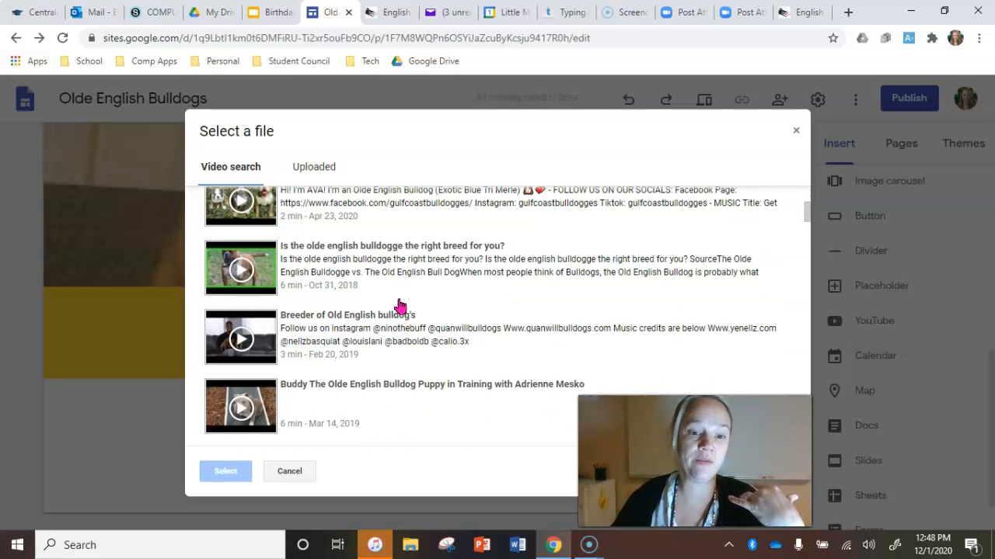
{"action": "left_click", "coordinate": [349, 262]}
{"action": "left_click", "coordinate": [227, 472]}
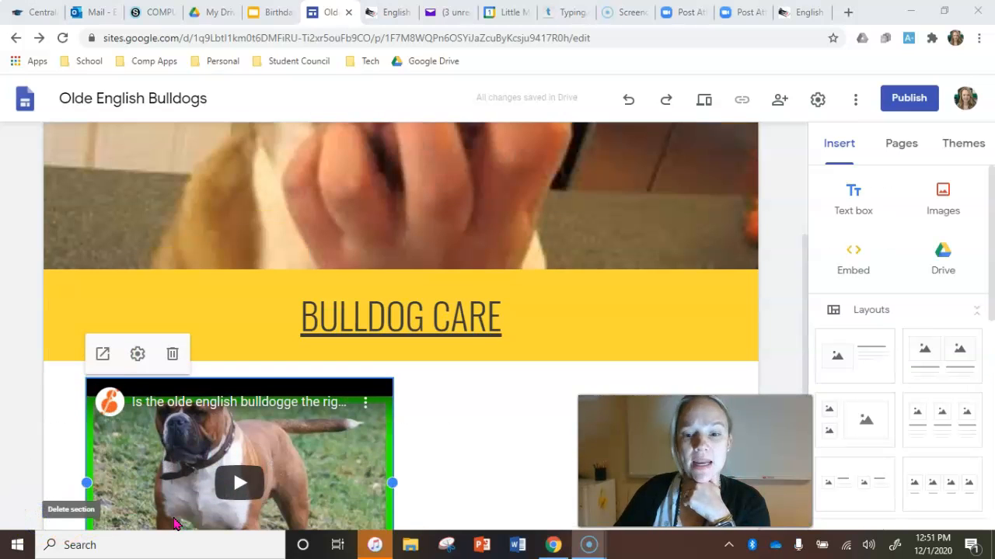
- Move the inserted bulldog video to the right half of its section below the Bulldog Care title
{"action": "scroll", "coordinate": [175, 525], "scroll_direction": "down", "scroll_amount": 1}
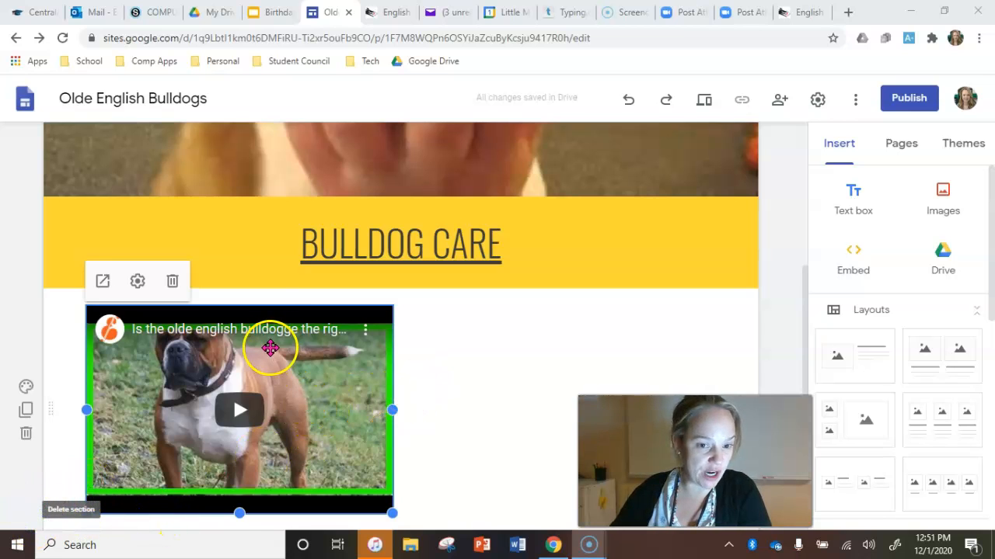
{"action": "left_click_drag", "start_coordinate": [272, 321], "coordinate": [590, 340]}
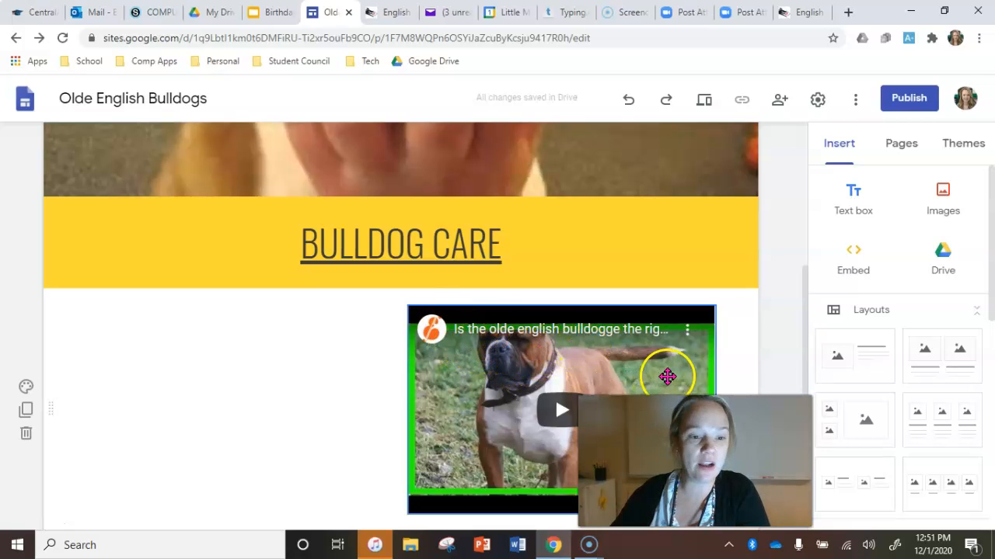
{"action": "scroll", "coordinate": [414, 370], "scroll_direction": "down", "scroll_amount": 3}
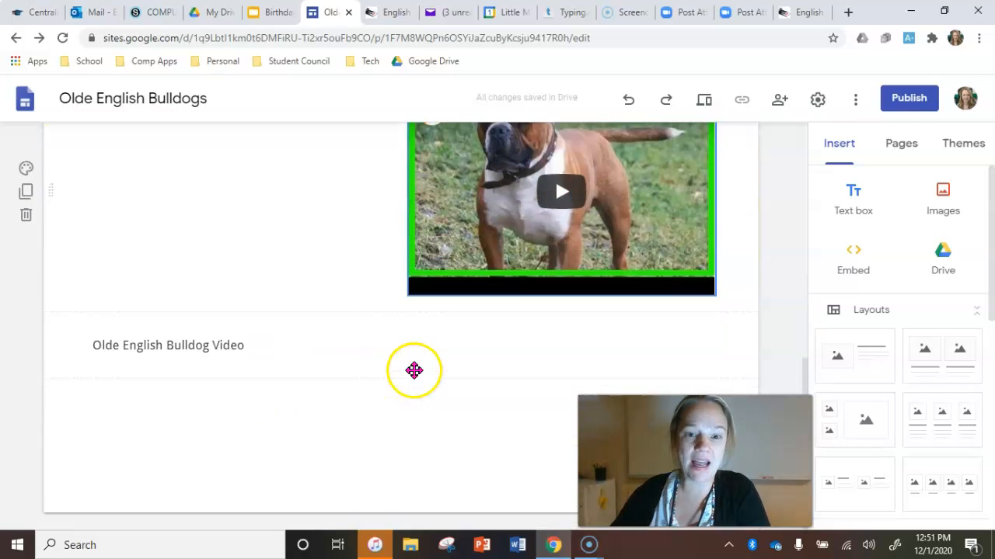
- Delete the section below the video that contains the "Olde English Bulldog Video" text
{"action": "scroll", "coordinate": [413, 370], "scroll_direction": "up", "scroll_amount": 2}
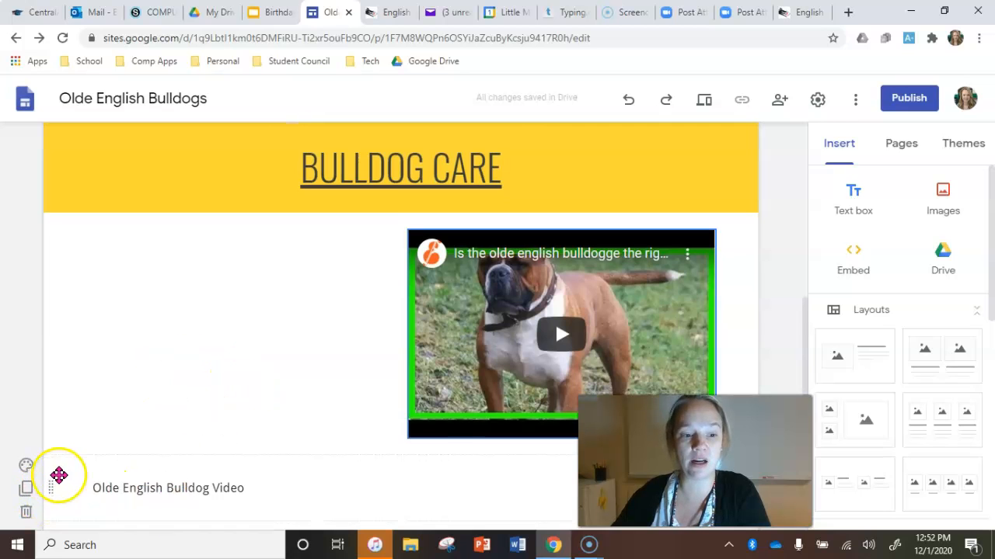
{"action": "scroll", "coordinate": [54, 466], "scroll_direction": "down", "scroll_amount": 1}
{"action": "left_click", "coordinate": [27, 443]}
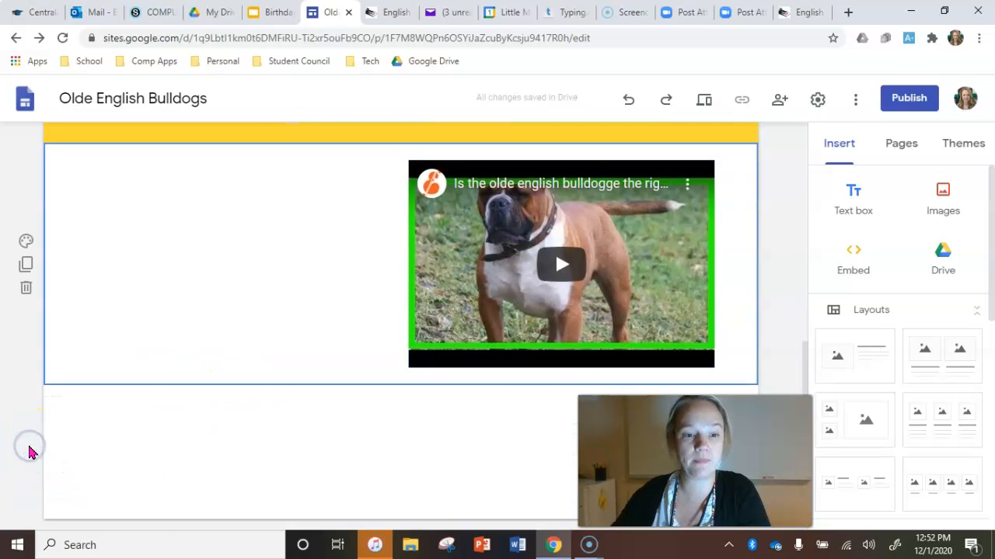
- Add a text box to the page below the video reading "Olde English Bulldog Video"
{"action": "scroll", "coordinate": [233, 438], "scroll_direction": "up", "scroll_amount": 2}
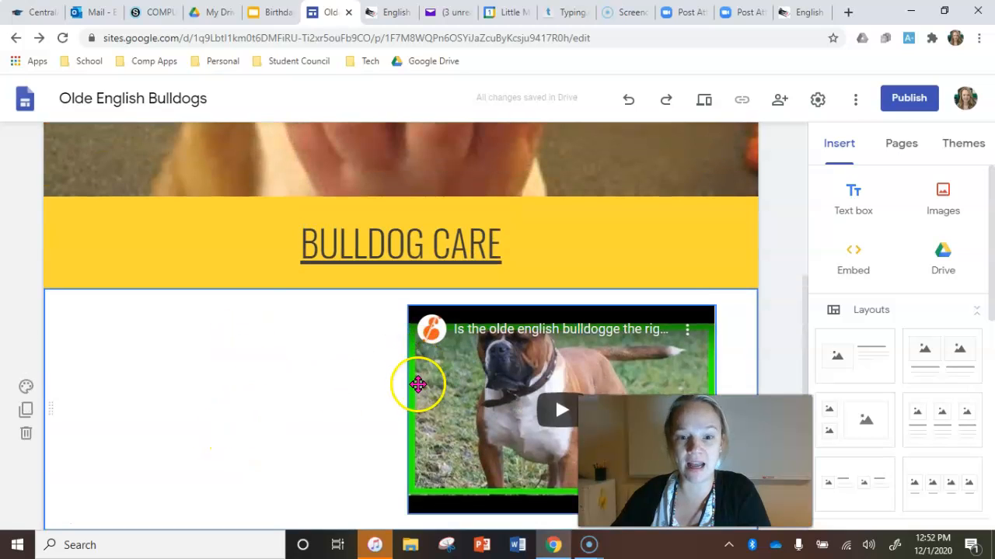
{"action": "scroll", "coordinate": [295, 380], "scroll_direction": "down", "scroll_amount": 1}
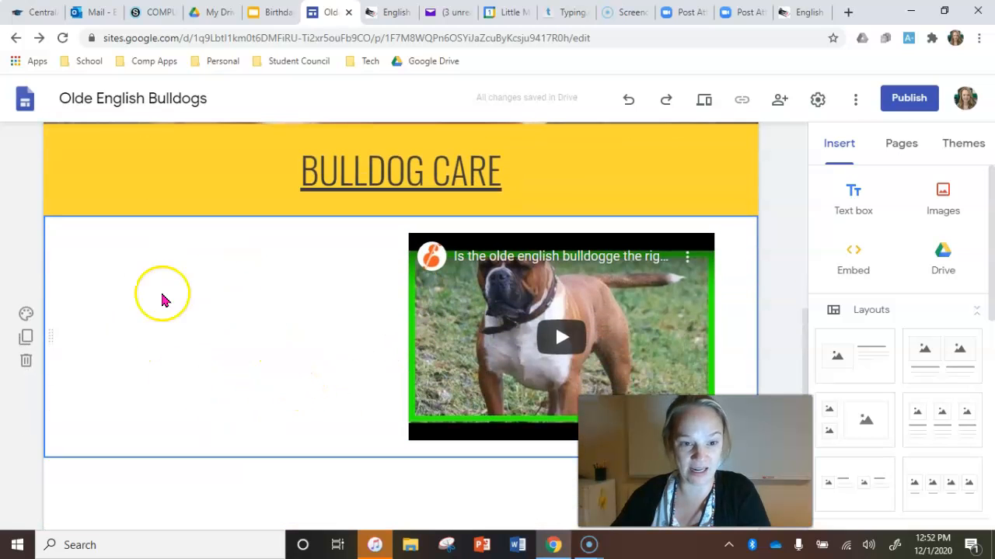
{"action": "left_click", "coordinate": [866, 205]}
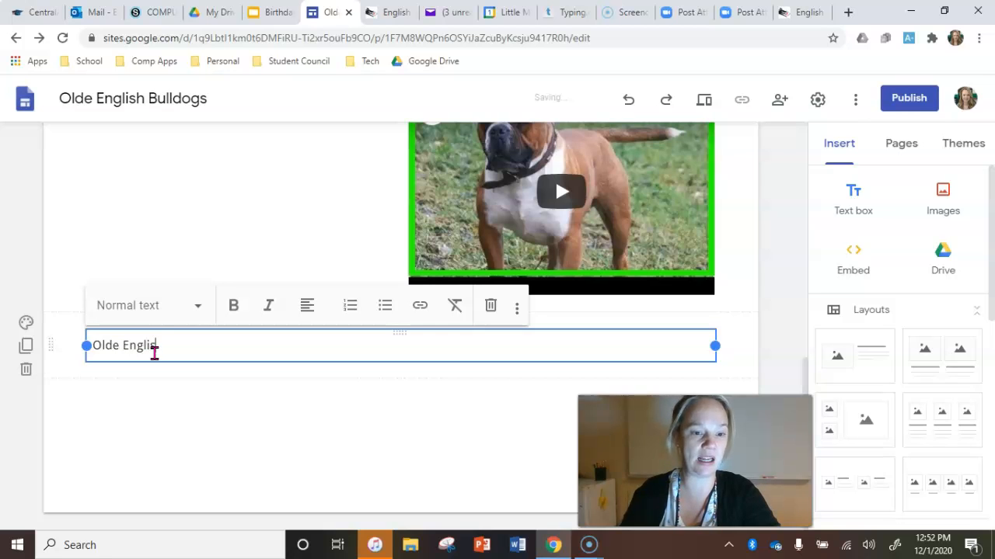
{"action": "type", "text": "Olde English Bulldog Video"}
- Narrow the "Olde English Bulldog Video" text box and move it into the empty space left of the video
{"action": "left_click_drag", "start_coordinate": [714, 346], "coordinate": [287, 351]}
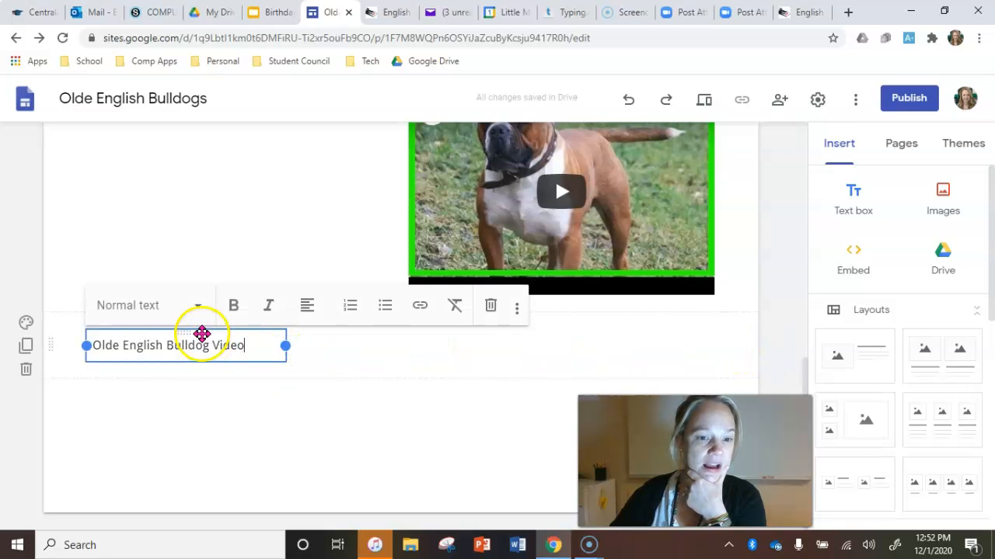
{"action": "left_click_drag", "start_coordinate": [191, 335], "coordinate": [215, 220]}
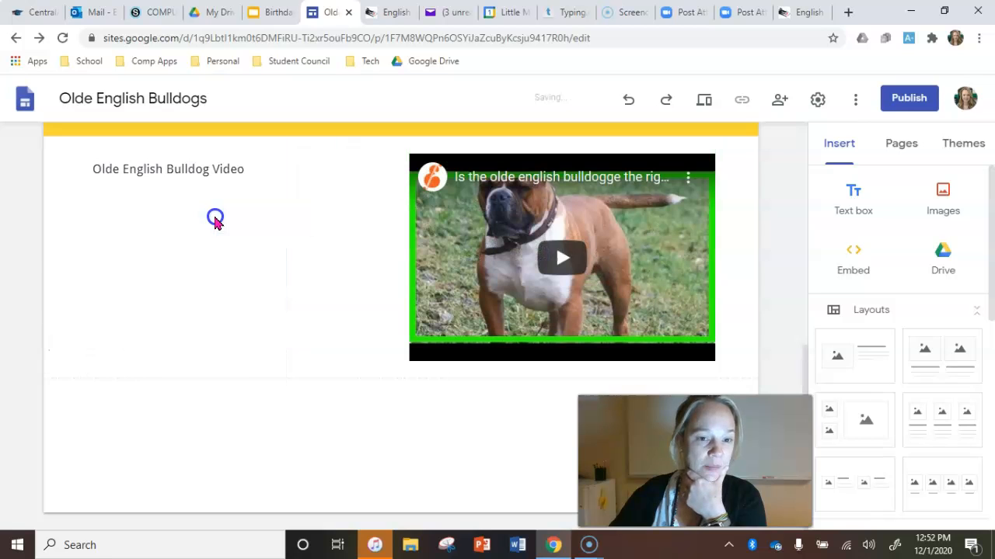
{"action": "scroll", "coordinate": [295, 279], "scroll_direction": "up", "scroll_amount": 1}
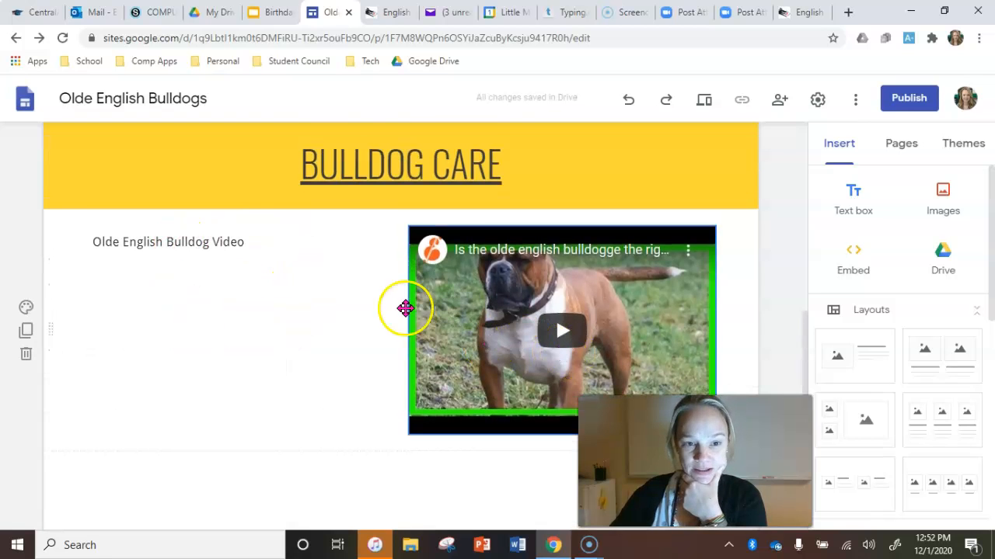
- Apply the Title style to the "Olde English Bulldog Video" text and center it
{"action": "left_click", "coordinate": [244, 238]}
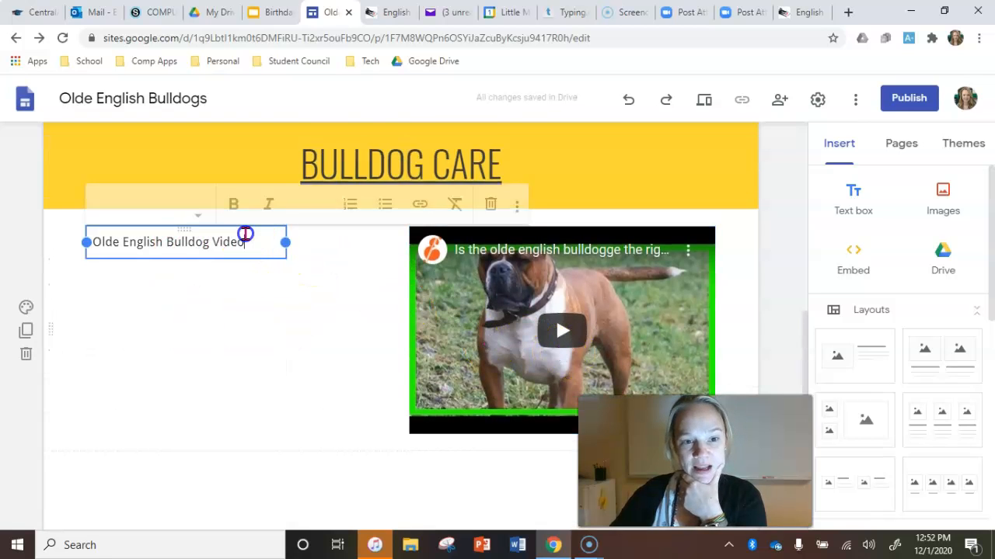
{"action": "left_click", "coordinate": [200, 215]}
{"action": "left_click", "coordinate": [176, 247]}
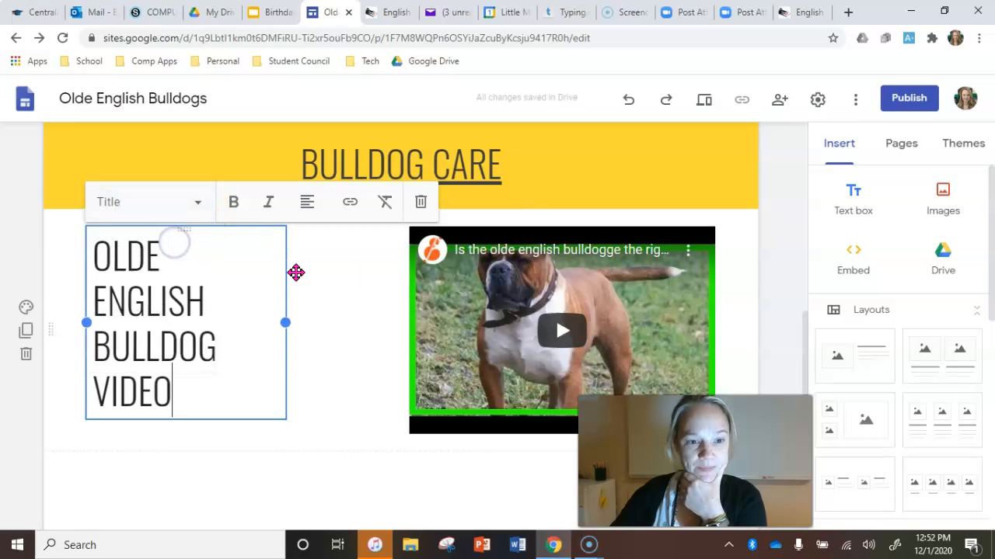
{"action": "left_click", "coordinate": [308, 206]}
{"action": "left_click", "coordinate": [309, 246]}
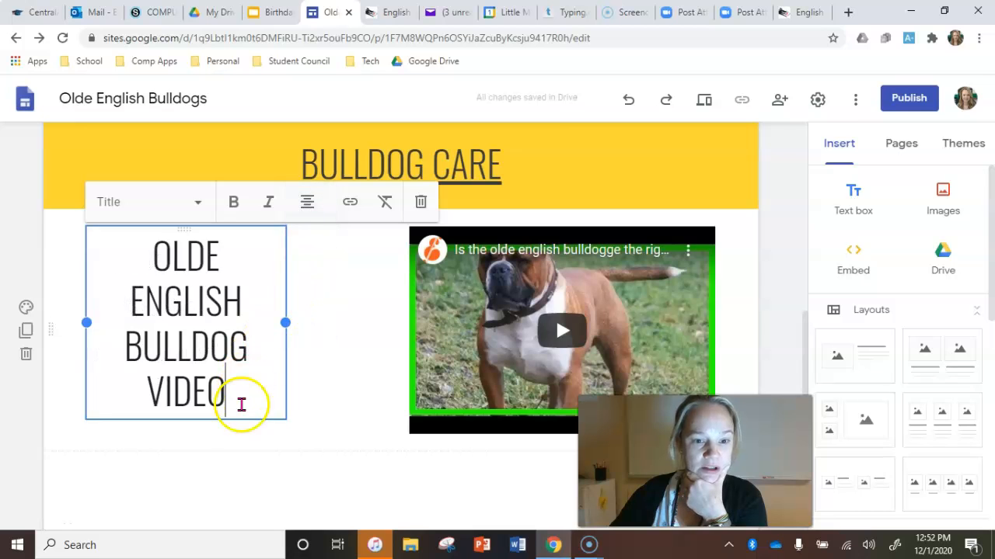
- Shift the "Olde English Bulldog Video" title box slightly right, closer to the video, and deselect it
{"action": "left_click_drag", "start_coordinate": [228, 412], "coordinate": [252, 416]}
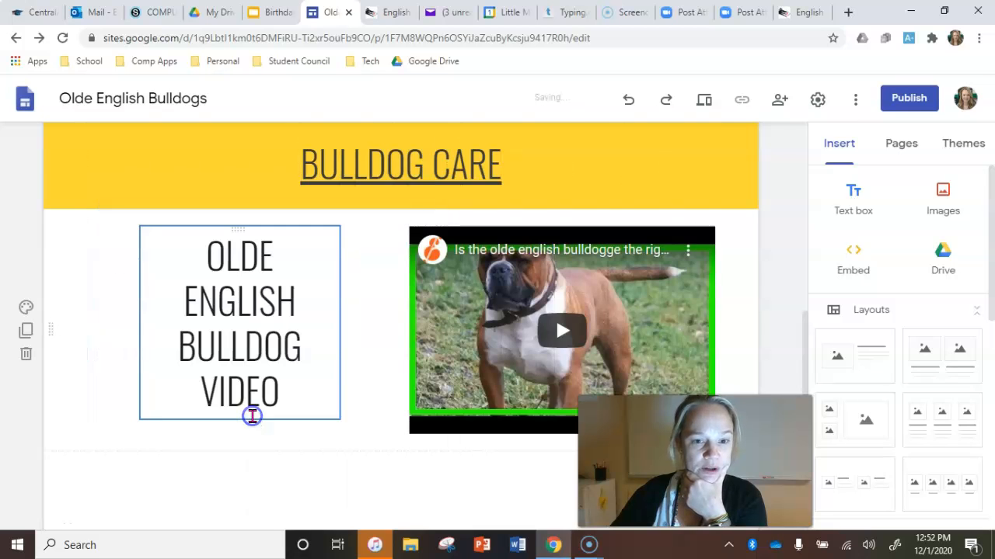
{"action": "left_click", "coordinate": [356, 398]}
{"action": "scroll", "coordinate": [381, 455], "scroll_direction": "down", "scroll_amount": 1}
{"action": "left_click", "coordinate": [383, 455]}
{"action": "left_click", "coordinate": [392, 457]}
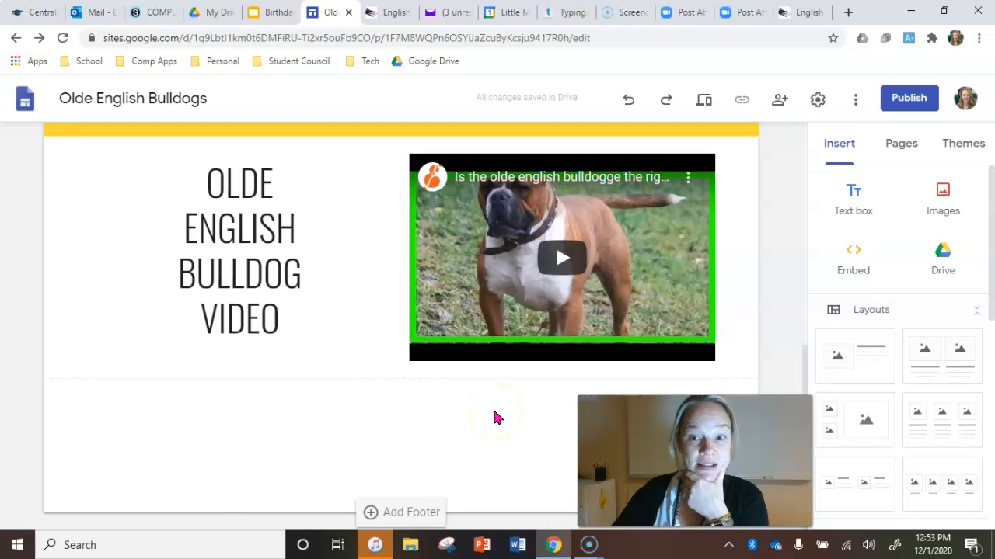
- Set the site's navigation mode to Side in the site settings
{"action": "scroll", "coordinate": [497, 419], "scroll_direction": "up", "scroll_amount": 10}
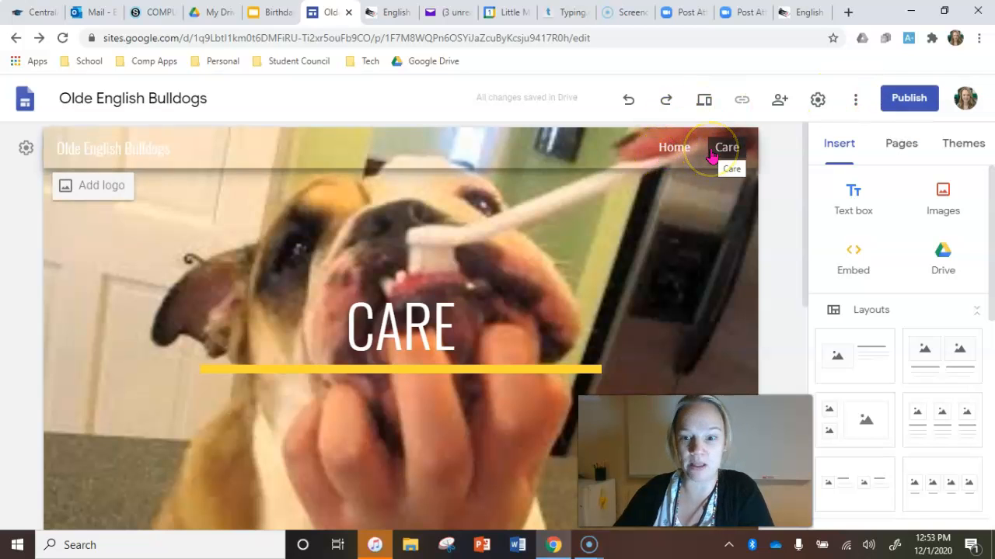
{"action": "left_click", "coordinate": [854, 106]}
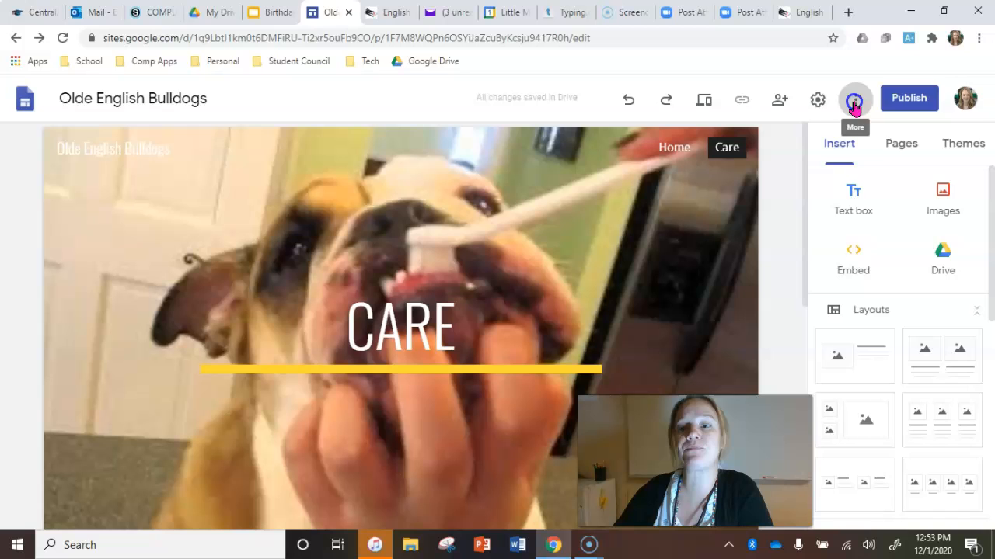
{"action": "left_click", "coordinate": [816, 102]}
{"action": "left_click", "coordinate": [816, 106]}
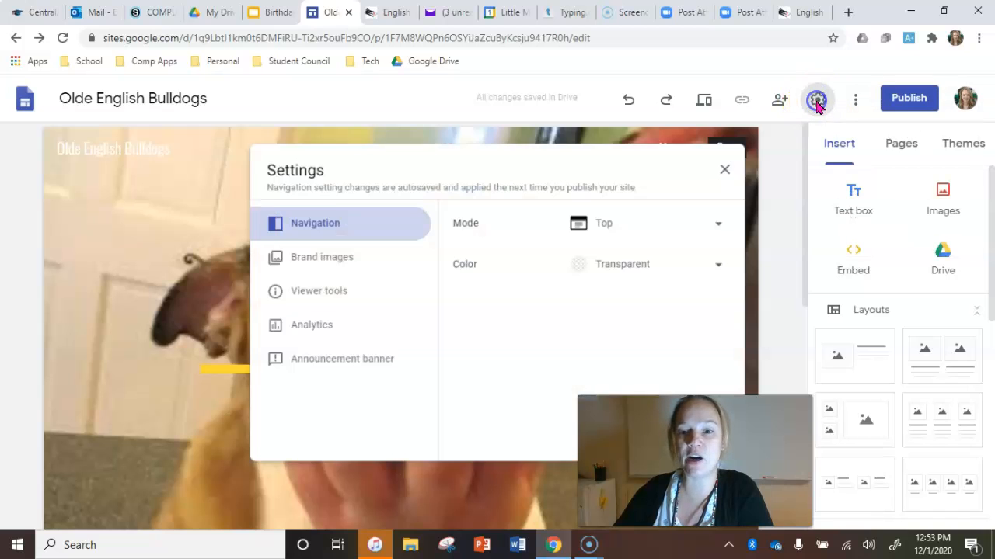
{"action": "left_click", "coordinate": [349, 240]}
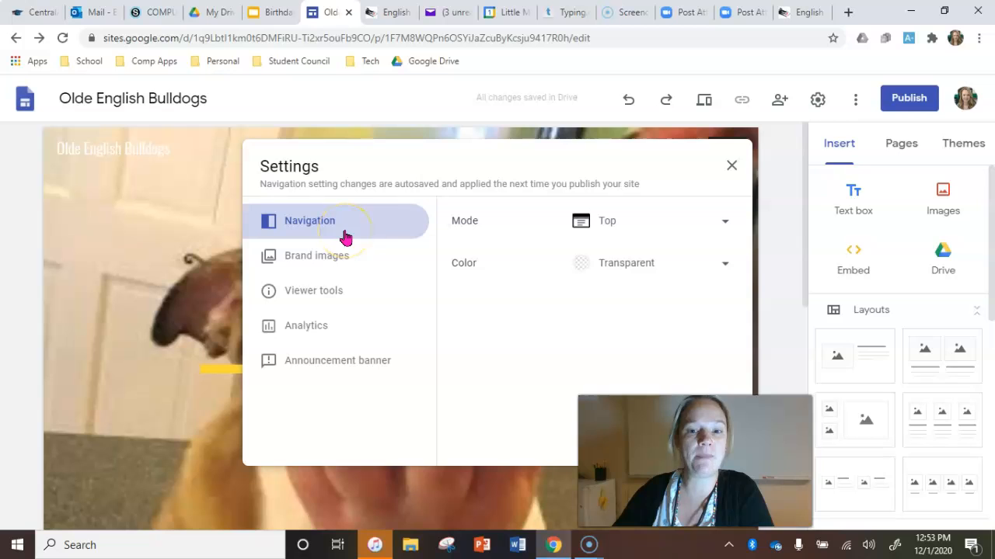
{"action": "left_click", "coordinate": [720, 221]}
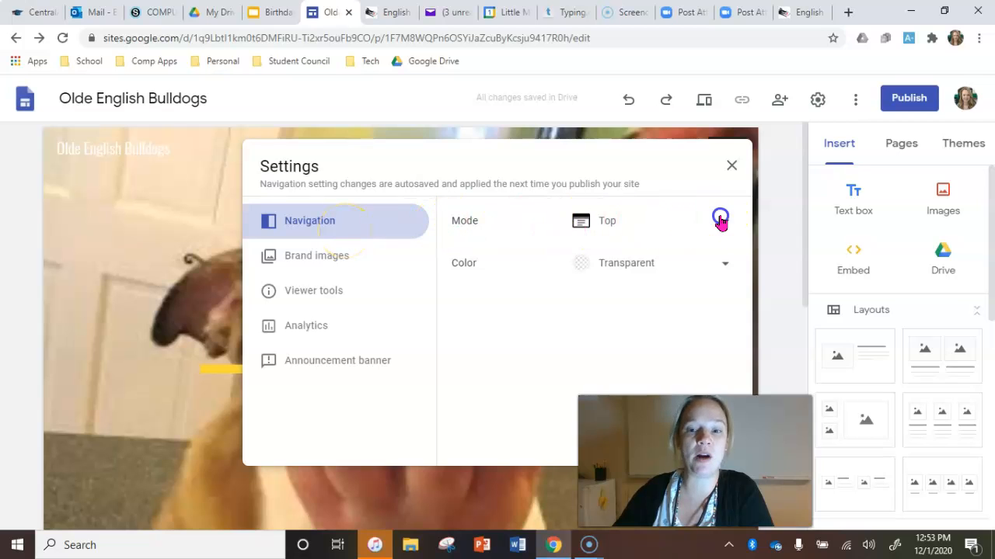
{"action": "left_click", "coordinate": [710, 261]}
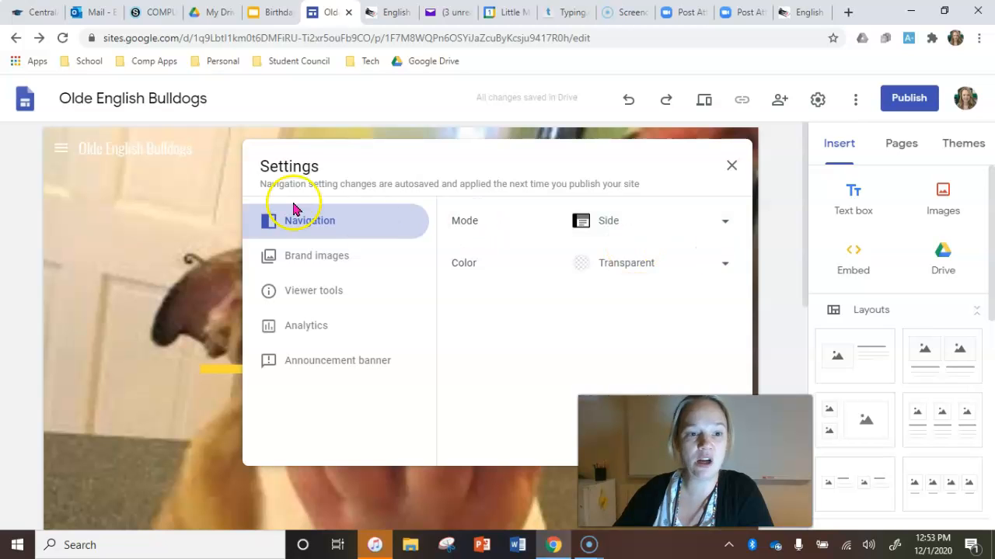
- Leave the settings and check the page links in the site's side navigation menu, closing the menu again
{"action": "left_click", "coordinate": [58, 155]}
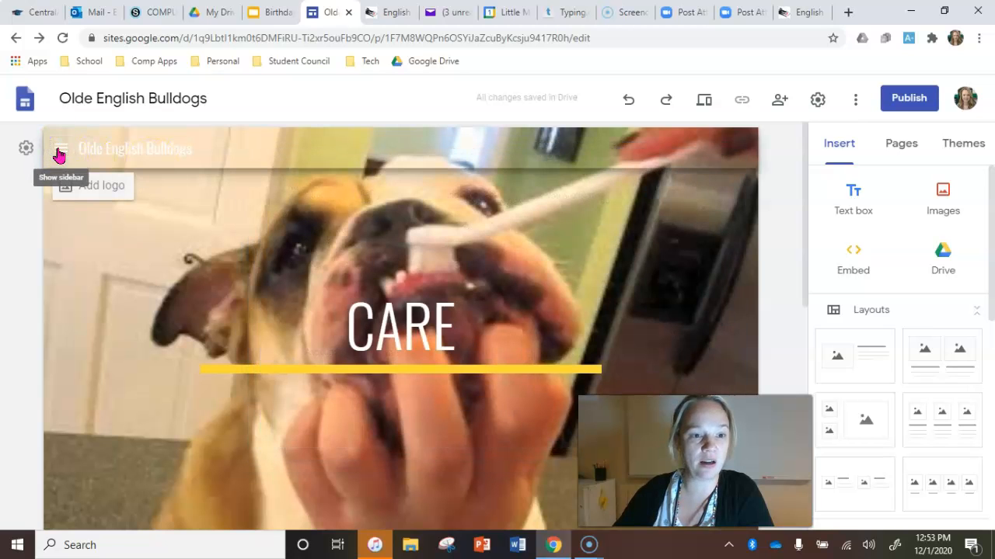
{"action": "left_click", "coordinate": [60, 150]}
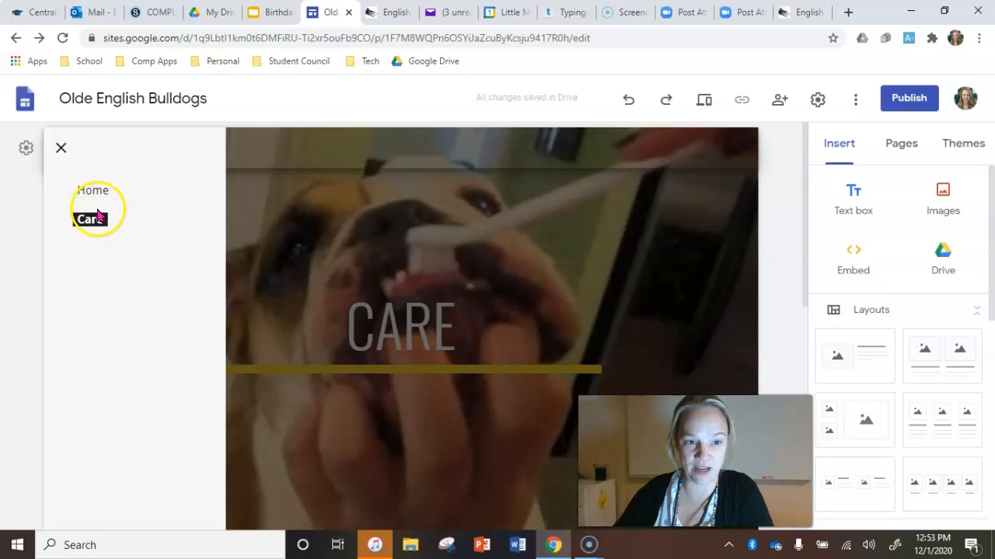
{"action": "left_click", "coordinate": [60, 150]}
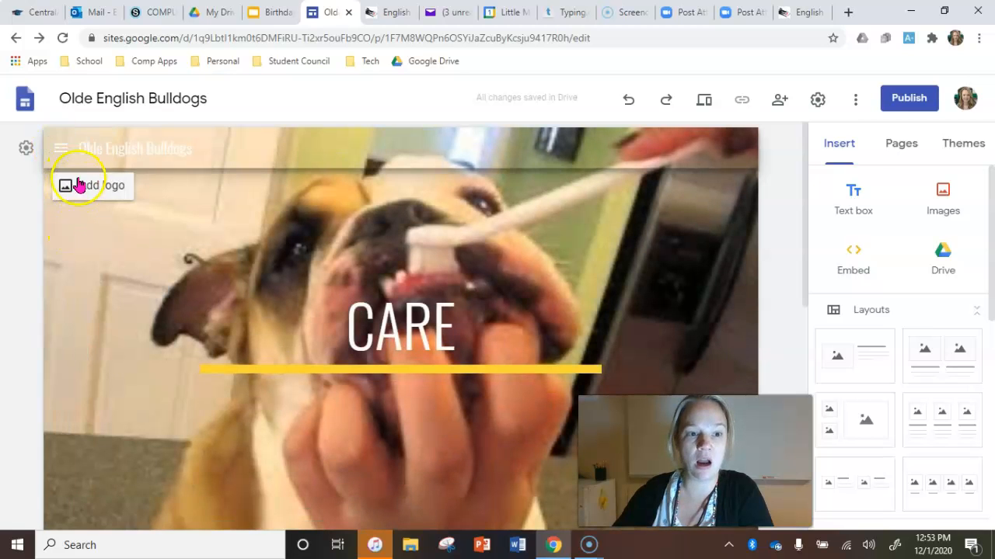
- Try White and Black as the navigation color, return it to Transparent, and close the settings
{"action": "left_click", "coordinate": [816, 101]}
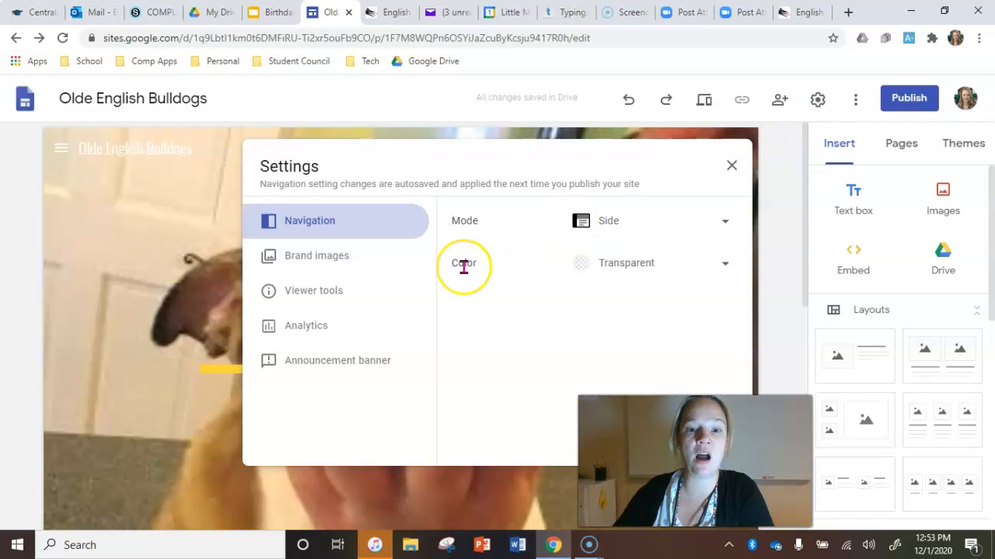
{"action": "left_click", "coordinate": [729, 262]}
{"action": "left_click", "coordinate": [666, 301]}
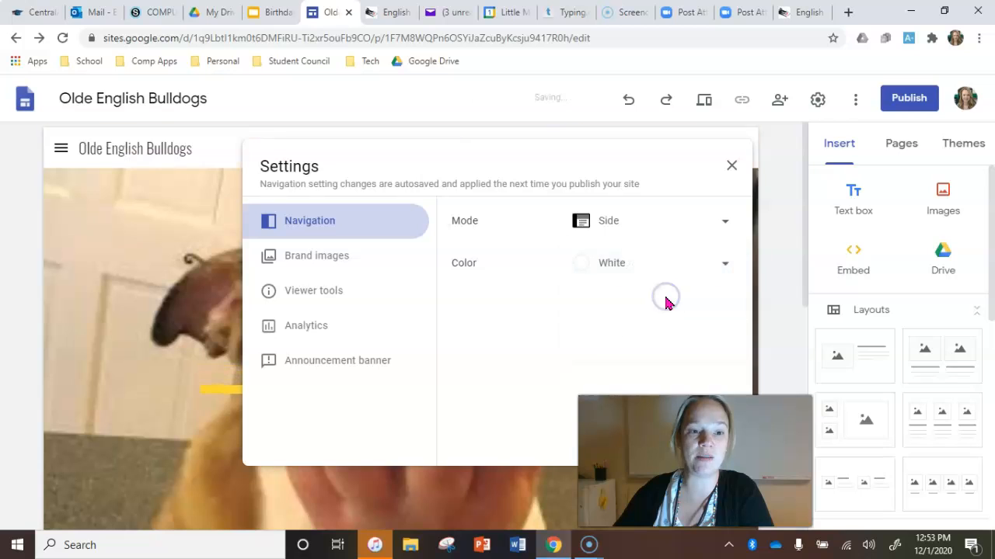
{"action": "left_click", "coordinate": [730, 263]}
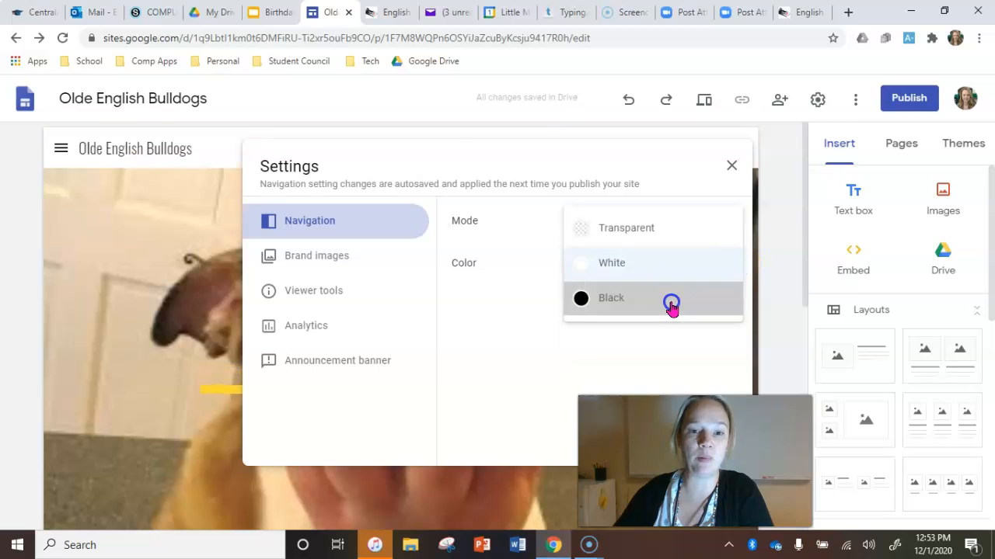
{"action": "left_click", "coordinate": [673, 303]}
{"action": "left_click", "coordinate": [699, 268]}
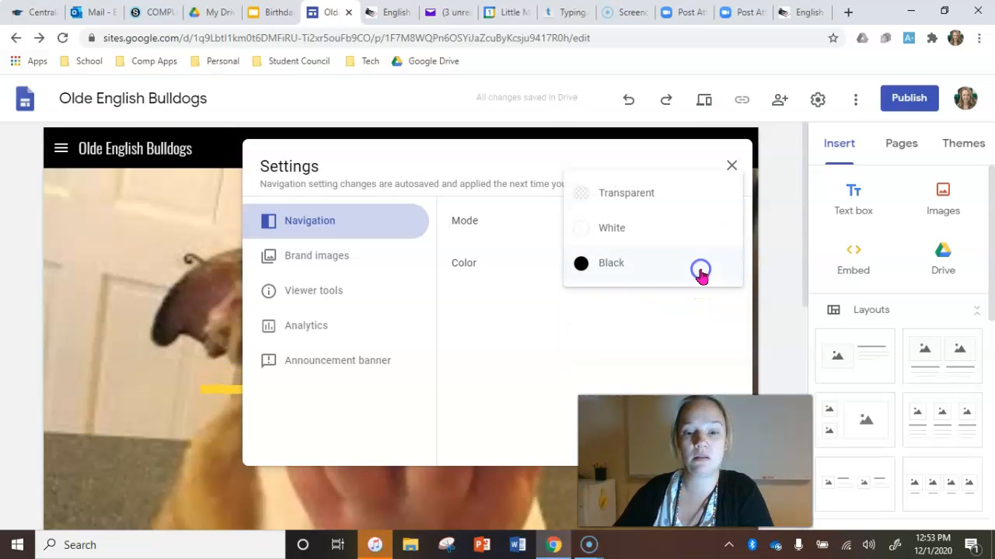
{"action": "left_click", "coordinate": [701, 202]}
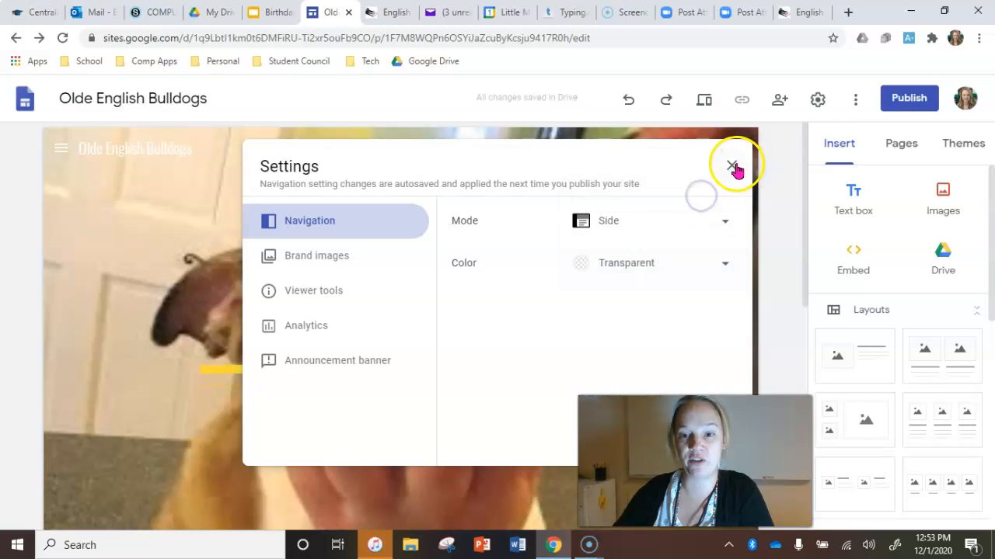
{"action": "left_click", "coordinate": [731, 166]}
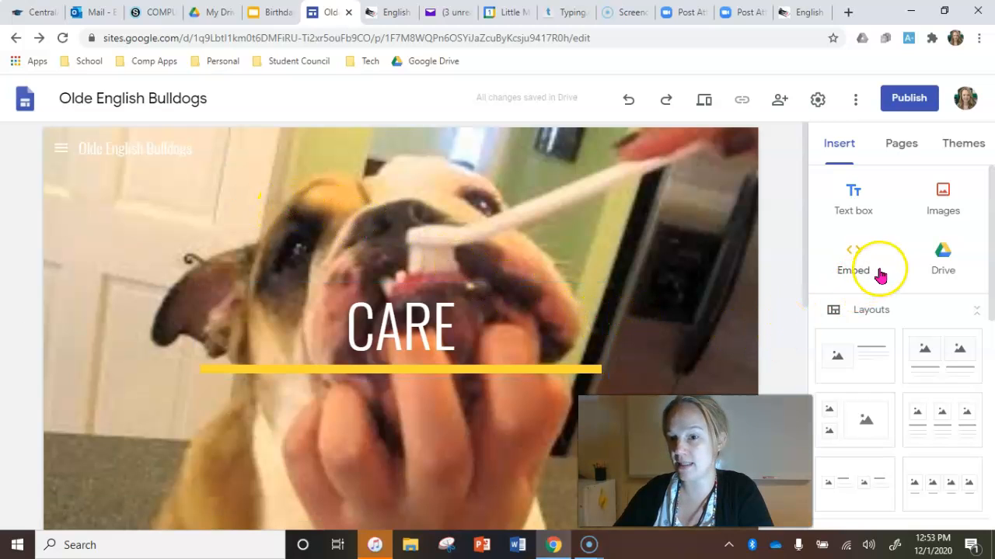
{"action": "scroll", "coordinate": [879, 275], "scroll_direction": "down", "scroll_amount": 2}
{"action": "scroll", "coordinate": [606, 303], "scroll_direction": "down", "scroll_amount": 3}
{"action": "scroll", "coordinate": [629, 292], "scroll_direction": "down", "scroll_amount": 3}
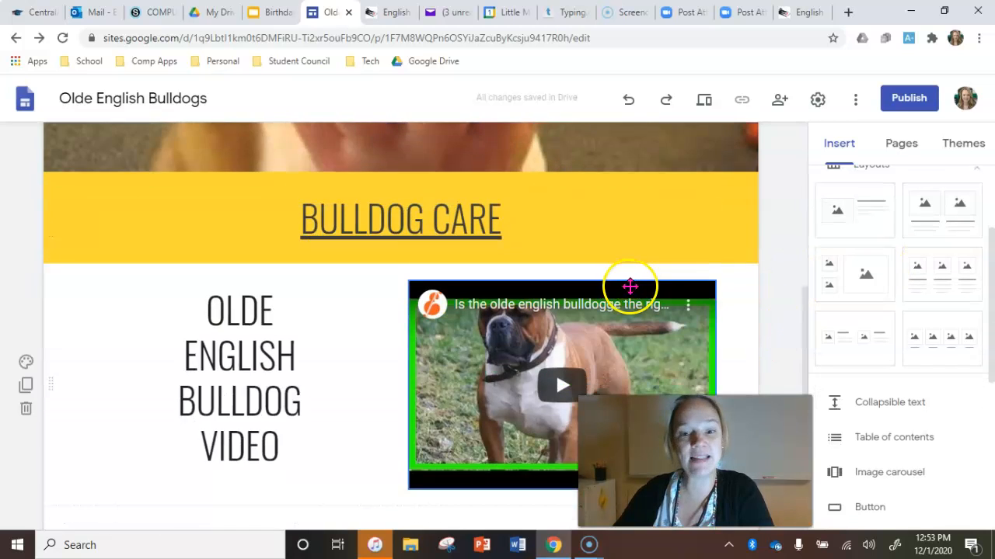